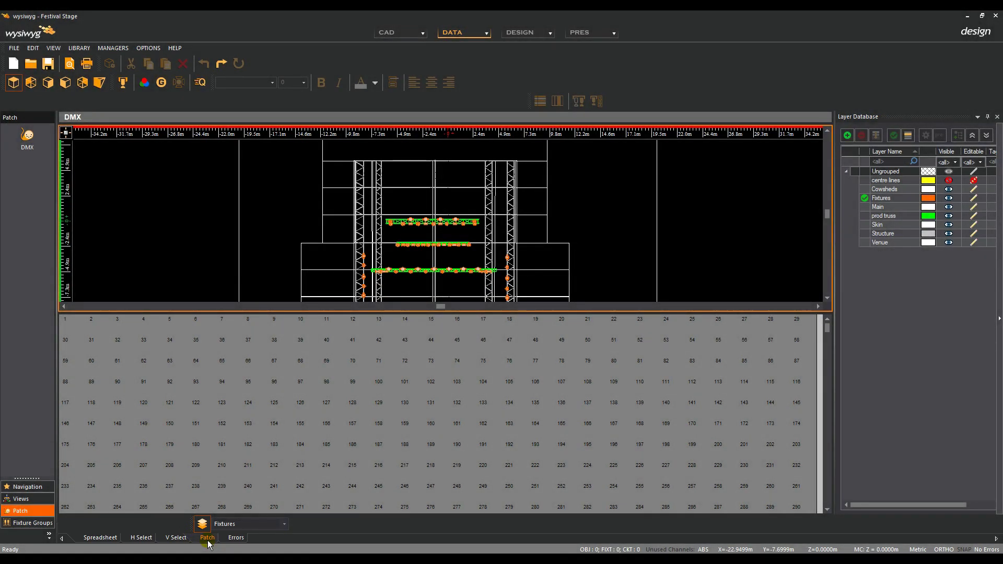
Show the patch view and add a new DMX patch universe named '1'.
click(208, 539)
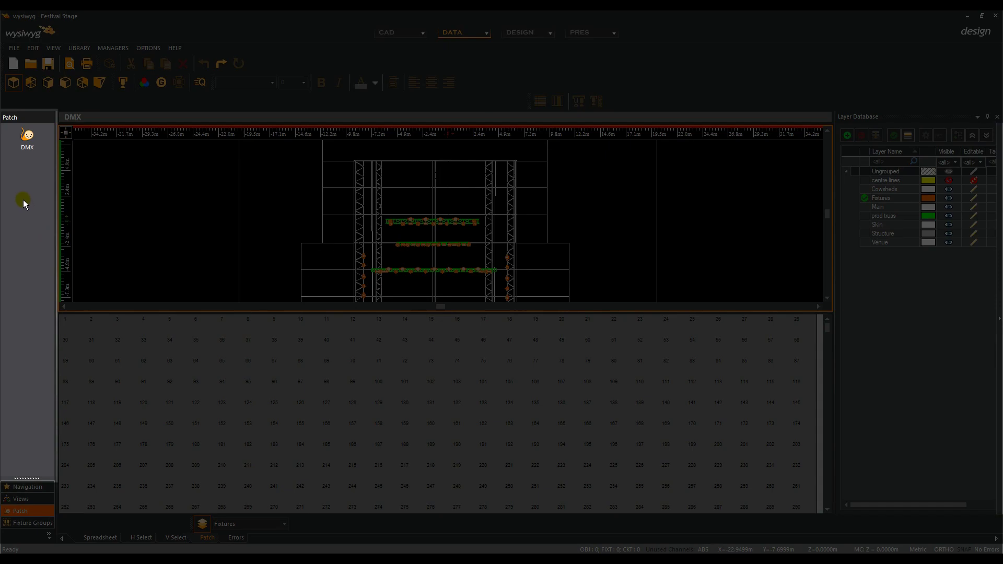
right_click(23, 200)
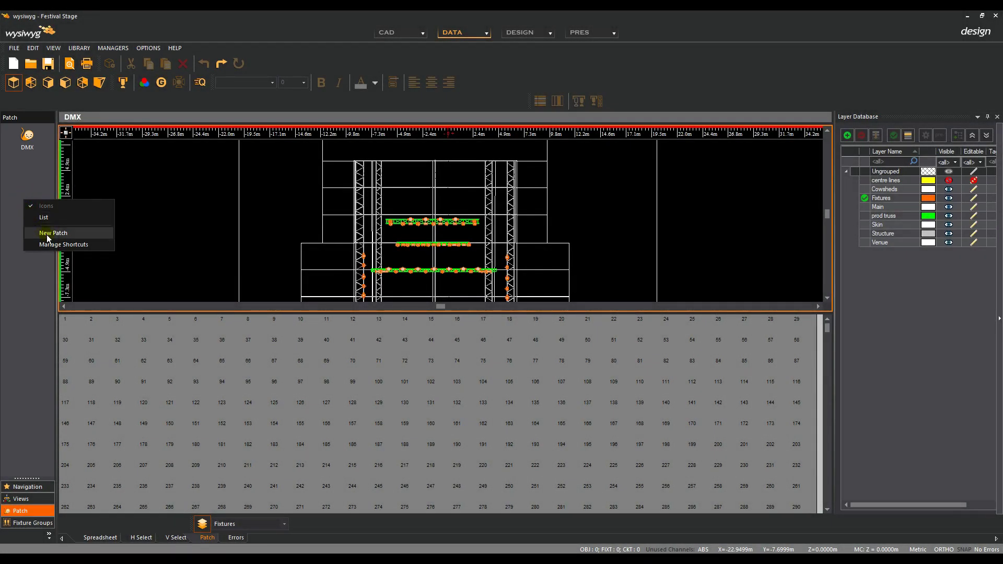
click(47, 233)
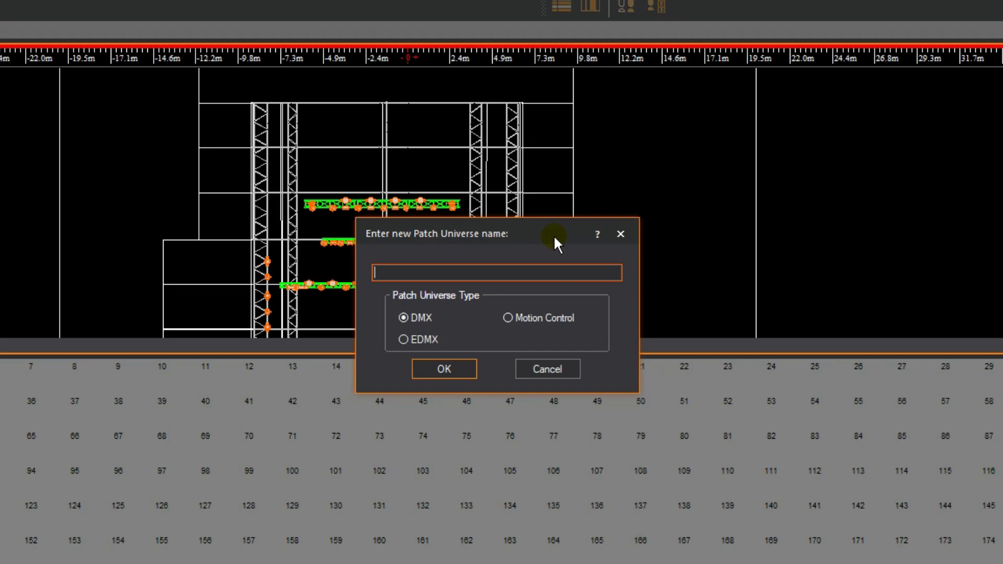
text(1)
click(462, 366)
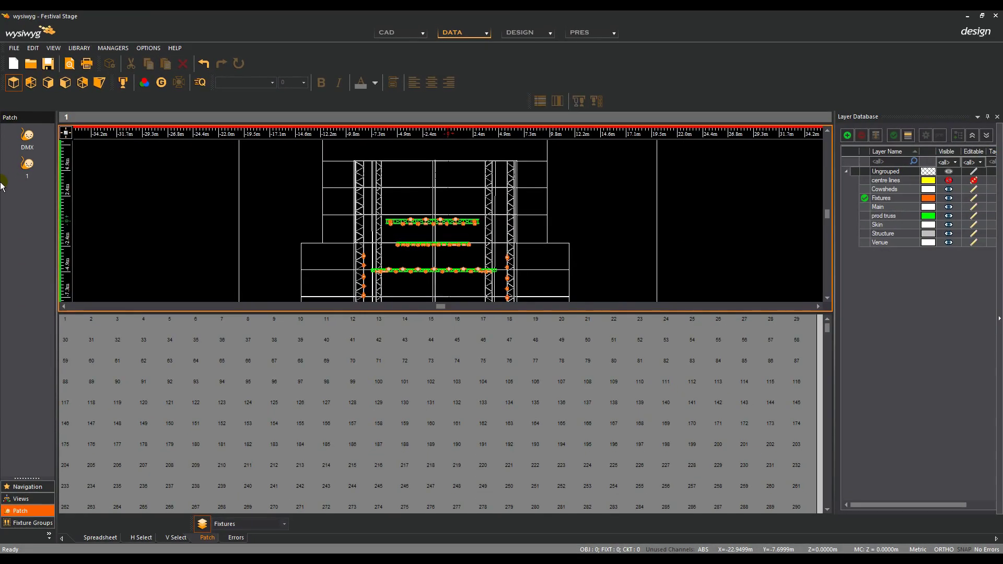
Add another patch universe with its default name 3, then rename it to 2.
right_click(17, 231)
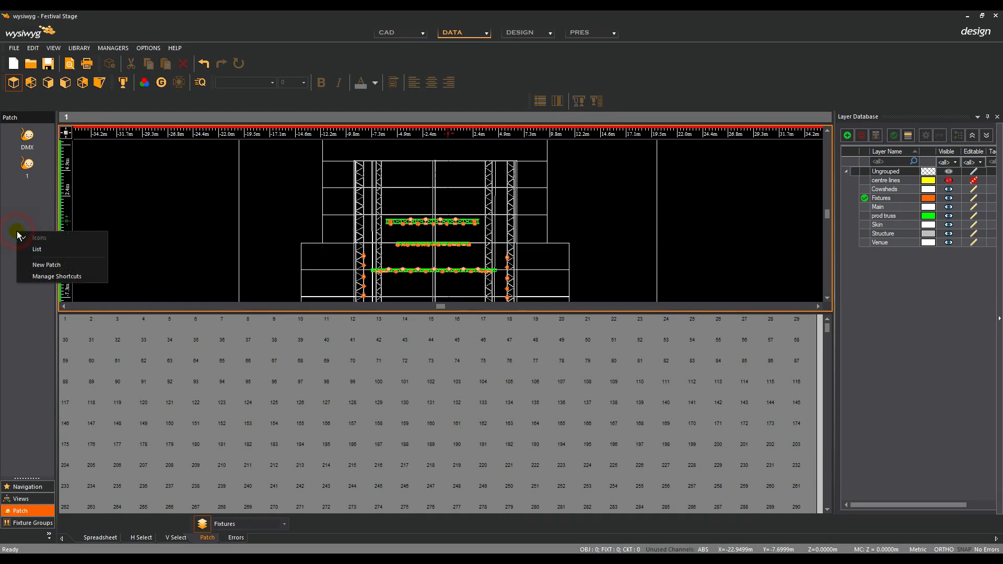
click(46, 266)
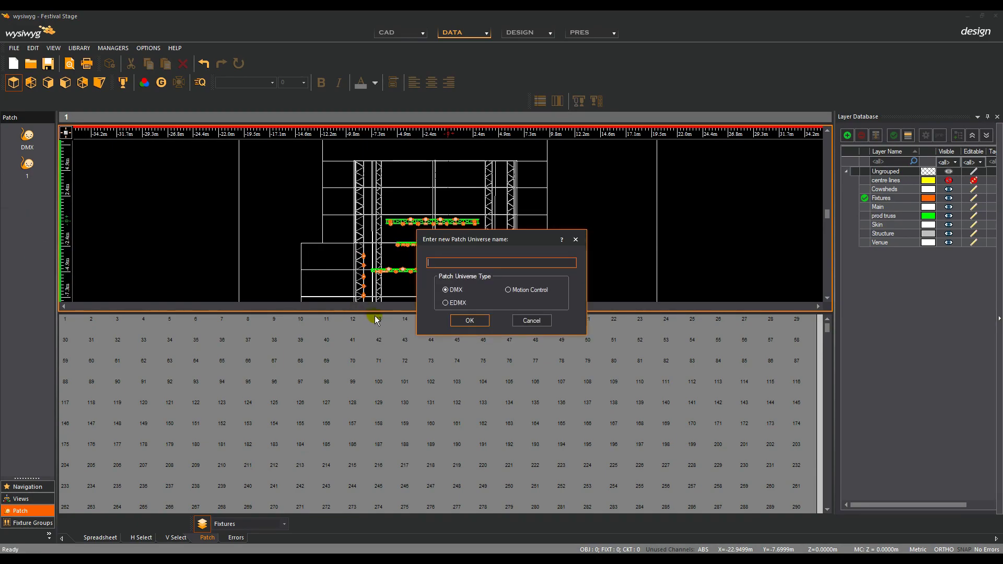
click(463, 320)
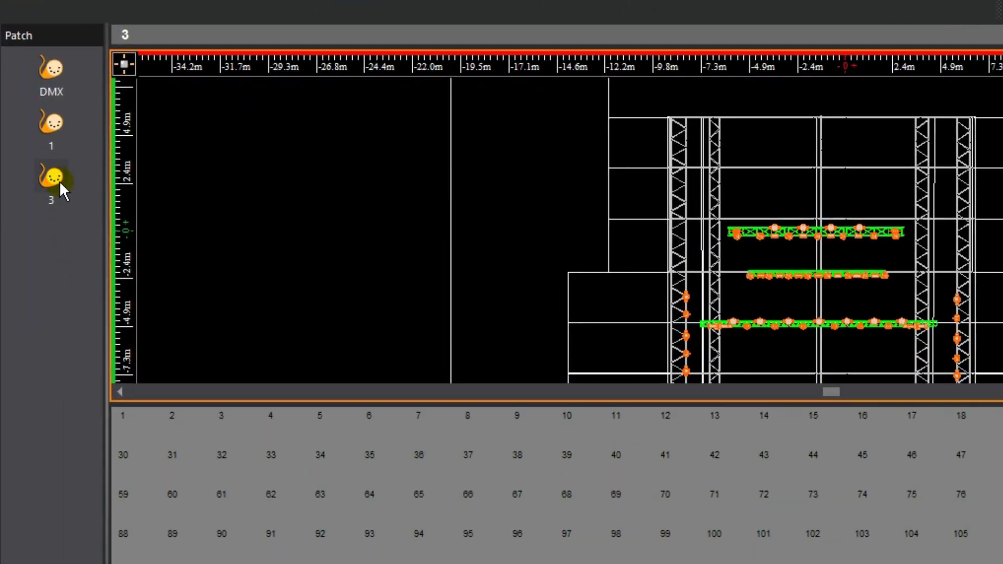
right_click(58, 181)
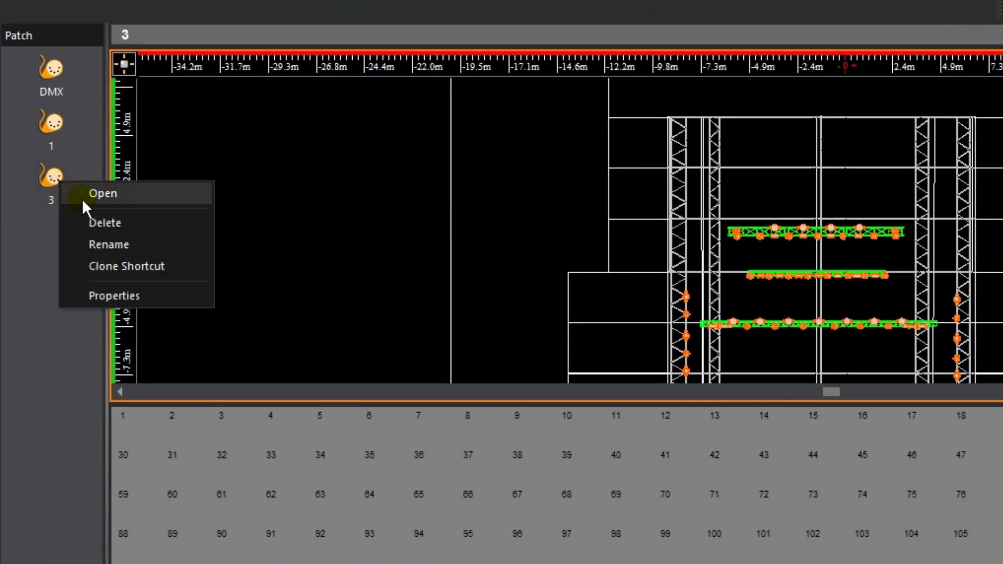
click(139, 246)
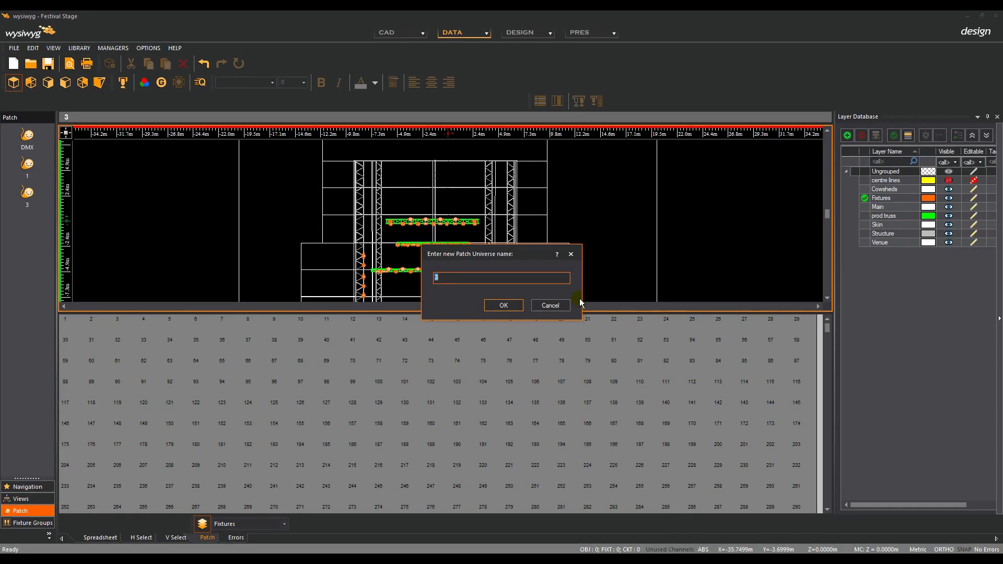
text(2)
click(510, 309)
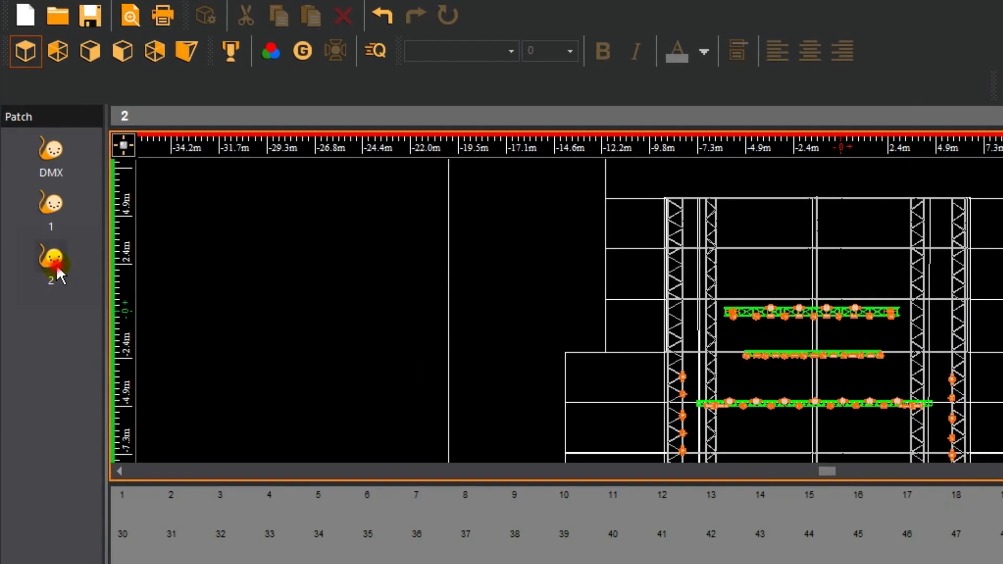
Delete universe 2 from the Patch panel.
right_click(31, 198)
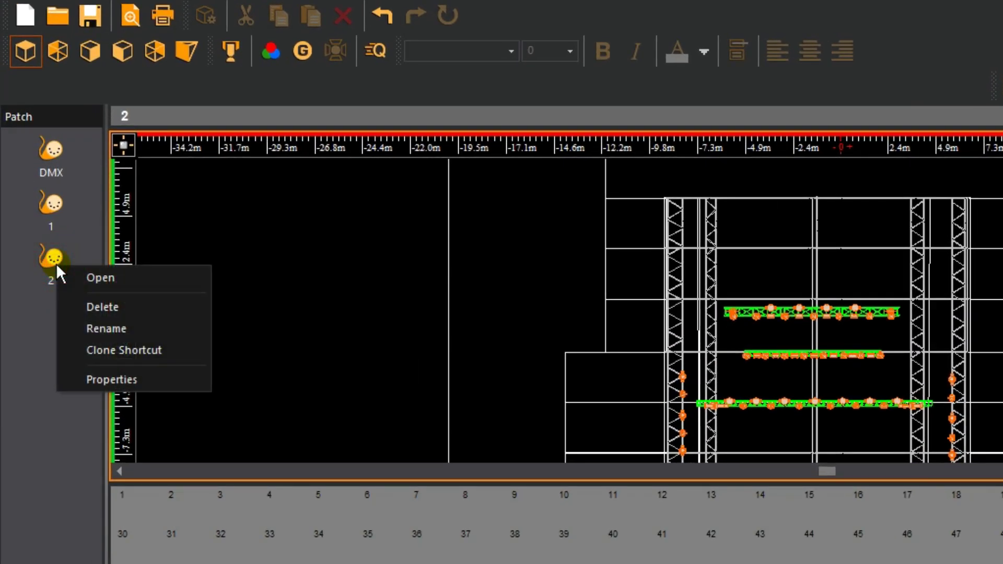
click(86, 307)
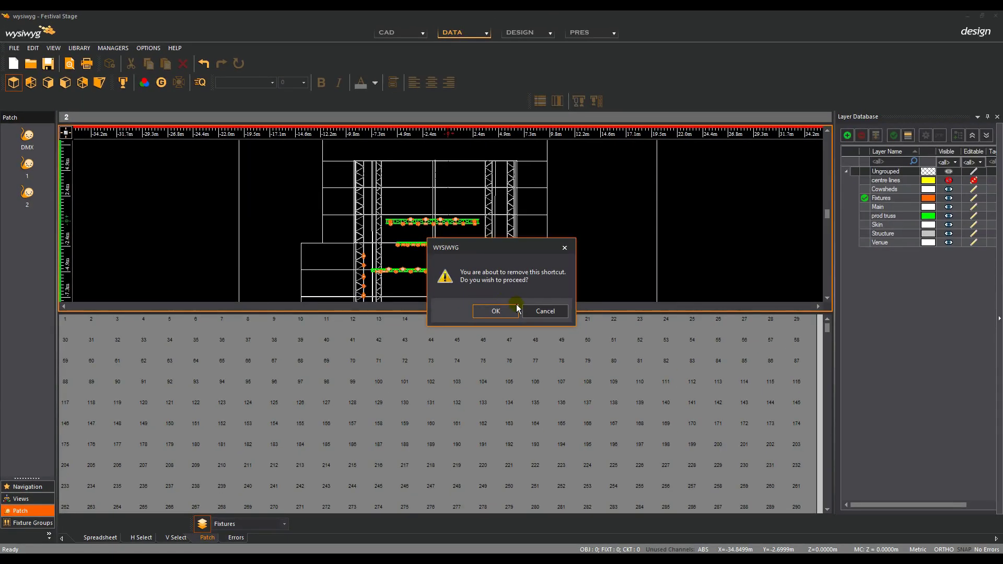
click(506, 311)
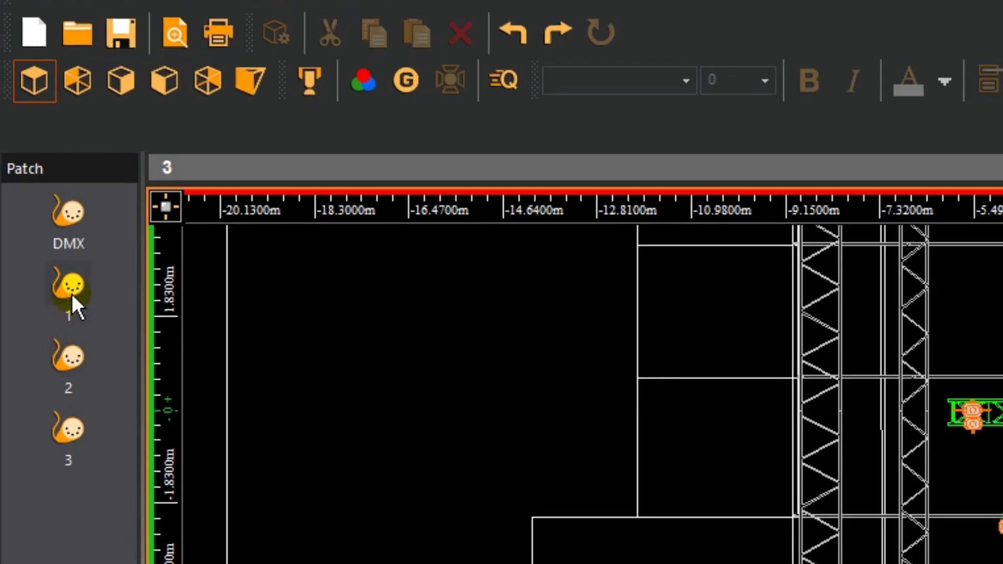
Open patch universe 1 to display its empty channel grid.
click(71, 292)
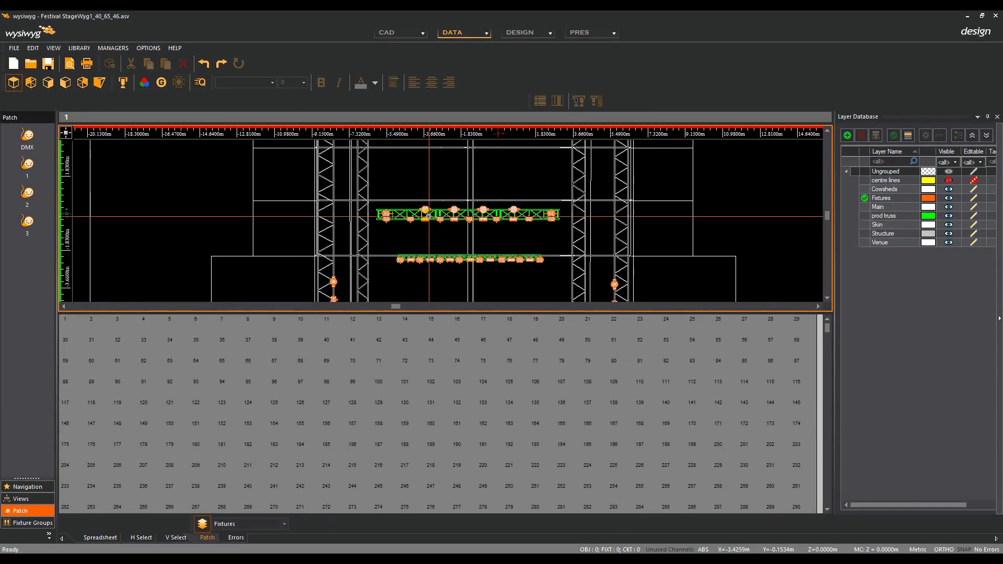
scroll(428, 216, up, 3)
Patch two upper-truss fixtures into universe 1, the second starting at channel 27.
click(414, 196)
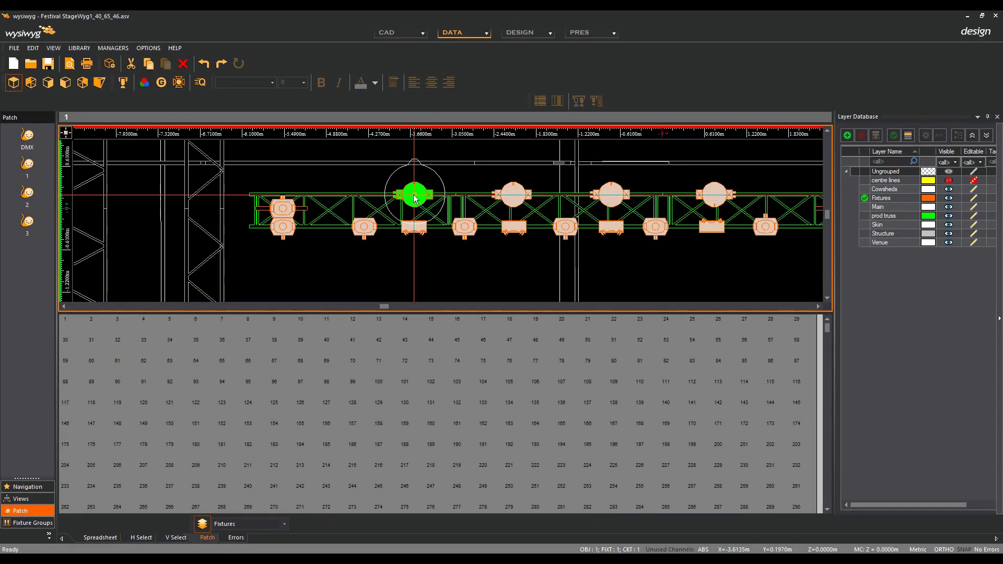
drag(414, 198, 70, 330)
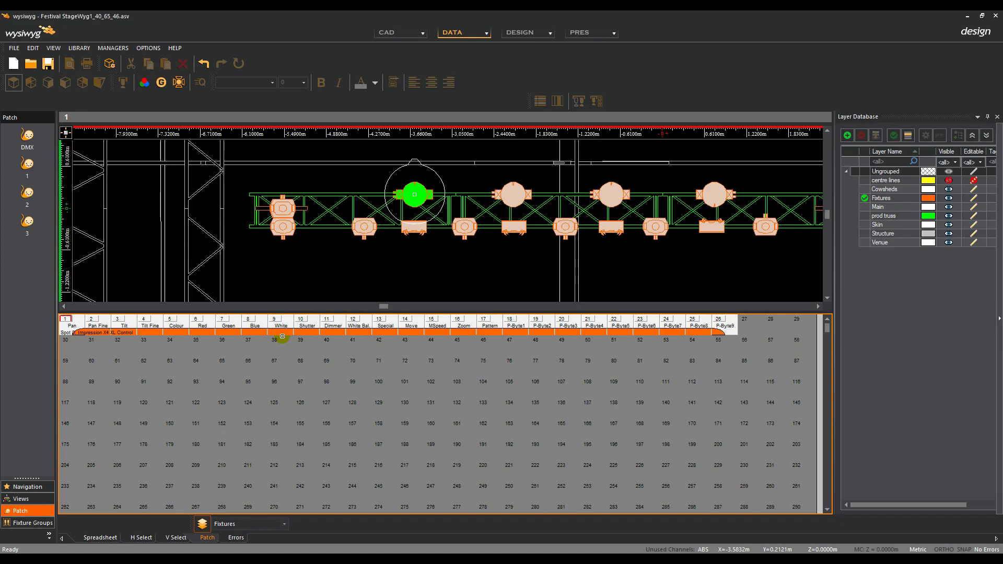
click(515, 196)
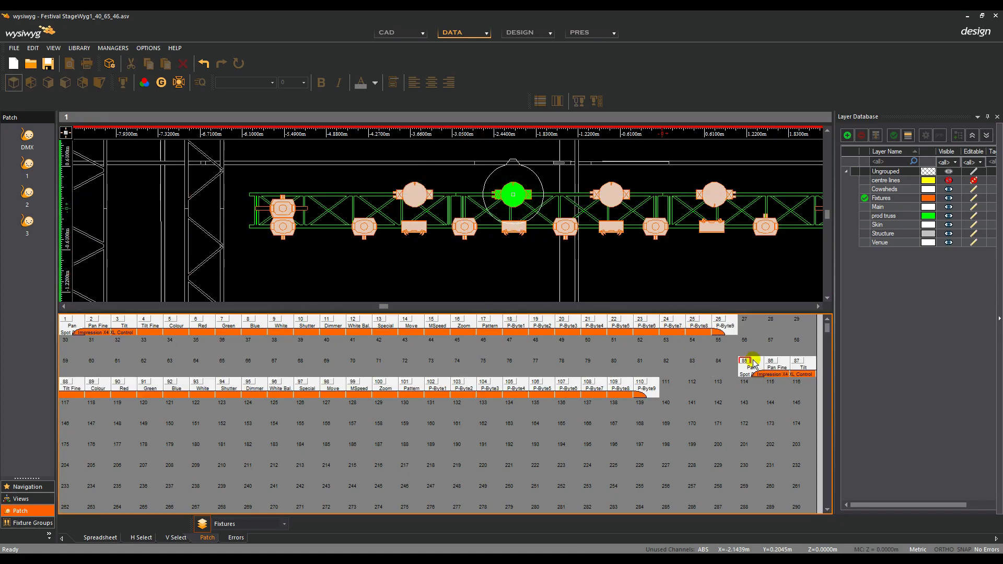
click(763, 327)
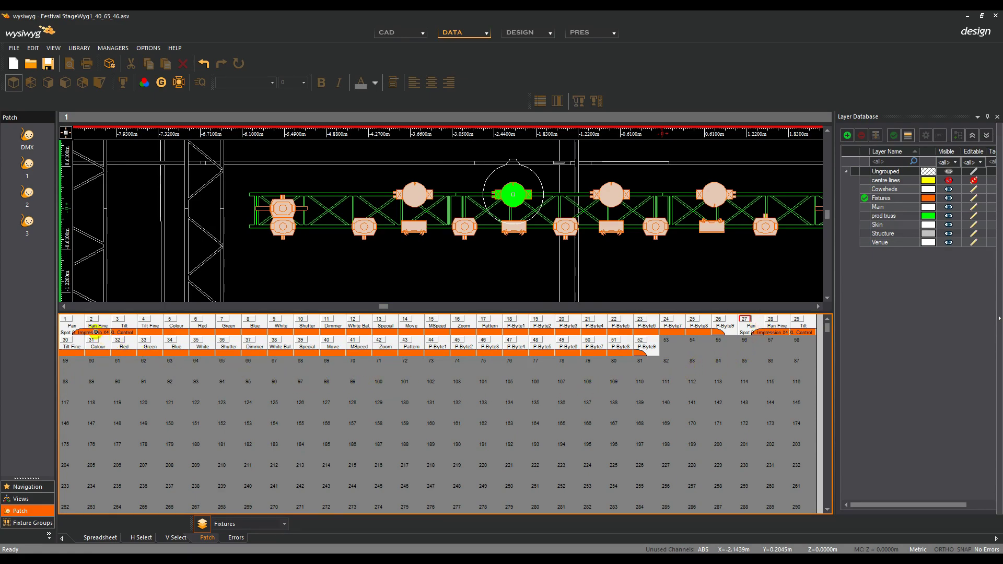
Move the first fixture's patch to channels 148–173, then unpatch that block.
drag(86, 323, 116, 425)
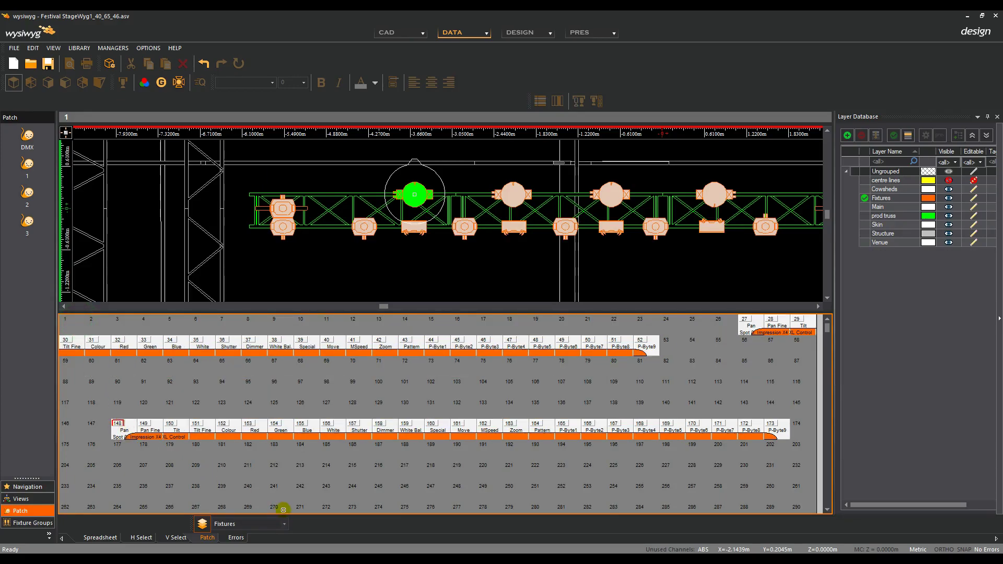
right_click(342, 431)
click(379, 463)
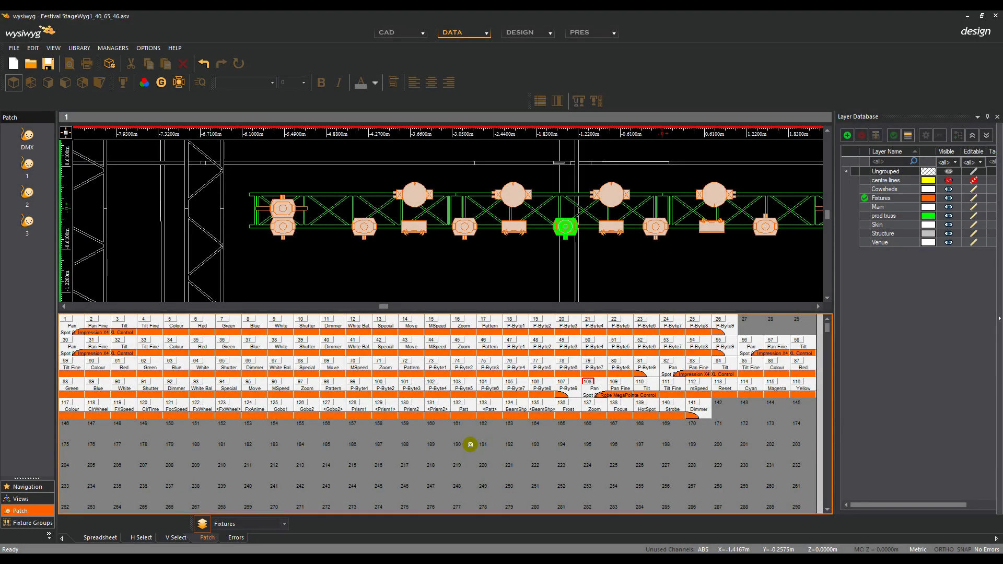
Unpatch All fixtures from universe 1's channel grid and confirm.
right_click(472, 410)
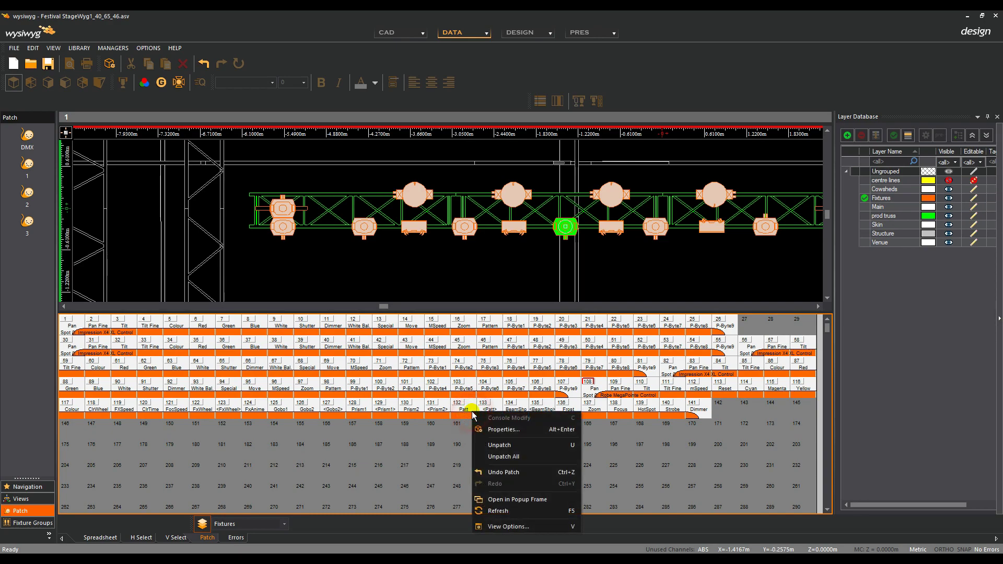
click(543, 462)
click(489, 312)
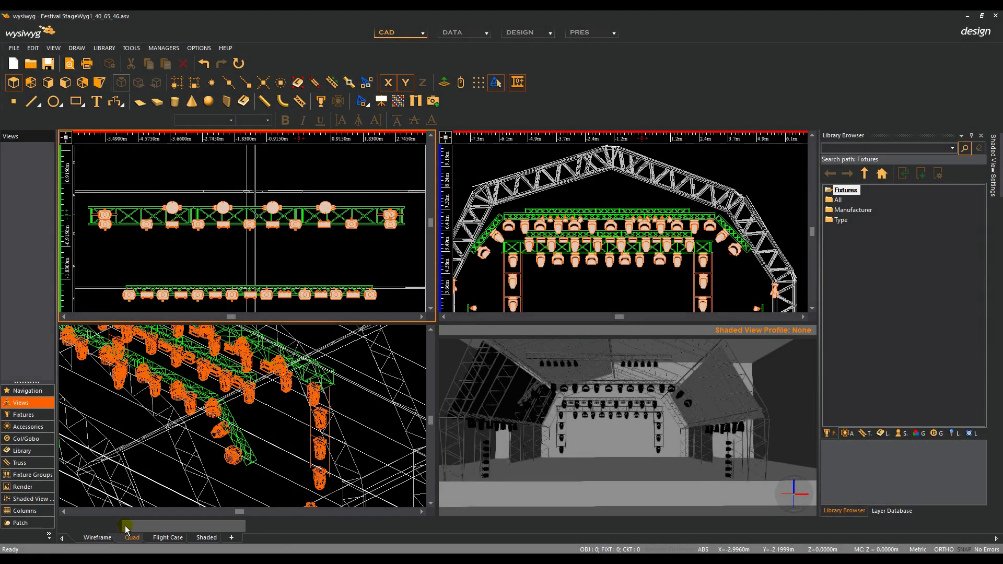
Enable Patch in the Quick Fixture Tool and bring up its Quick Patch settings.
click(131, 48)
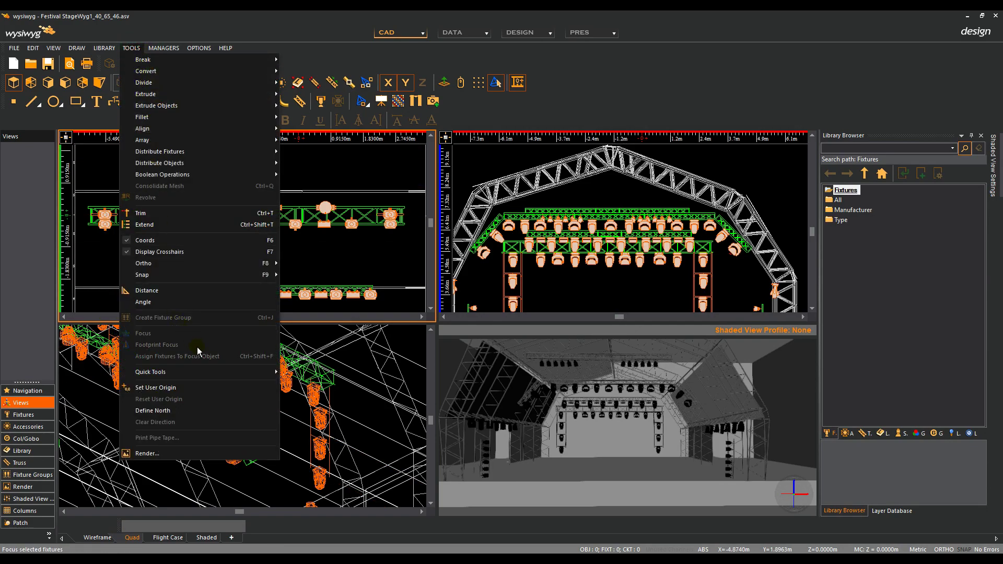
mouse_move(221, 369)
click(318, 375)
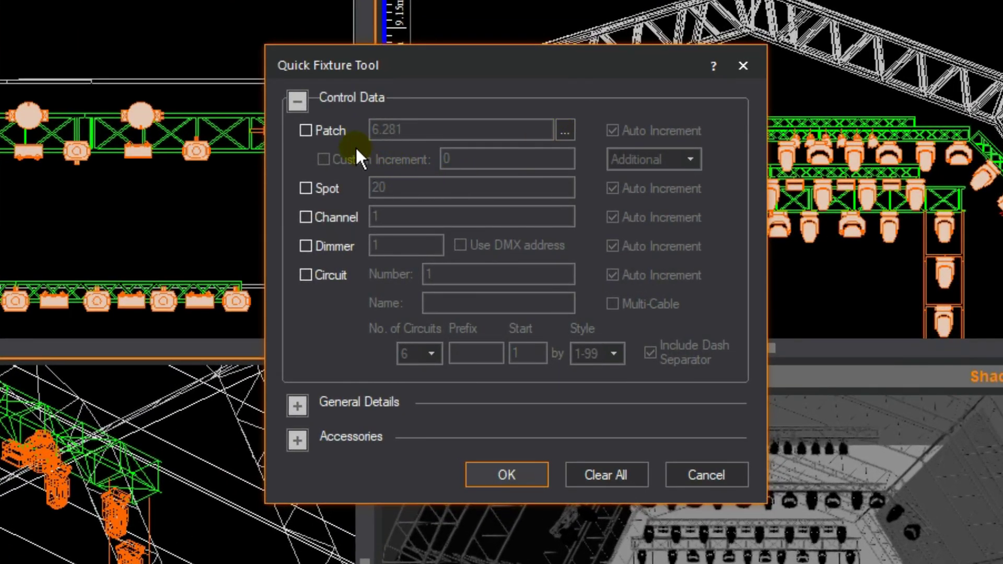
click(327, 130)
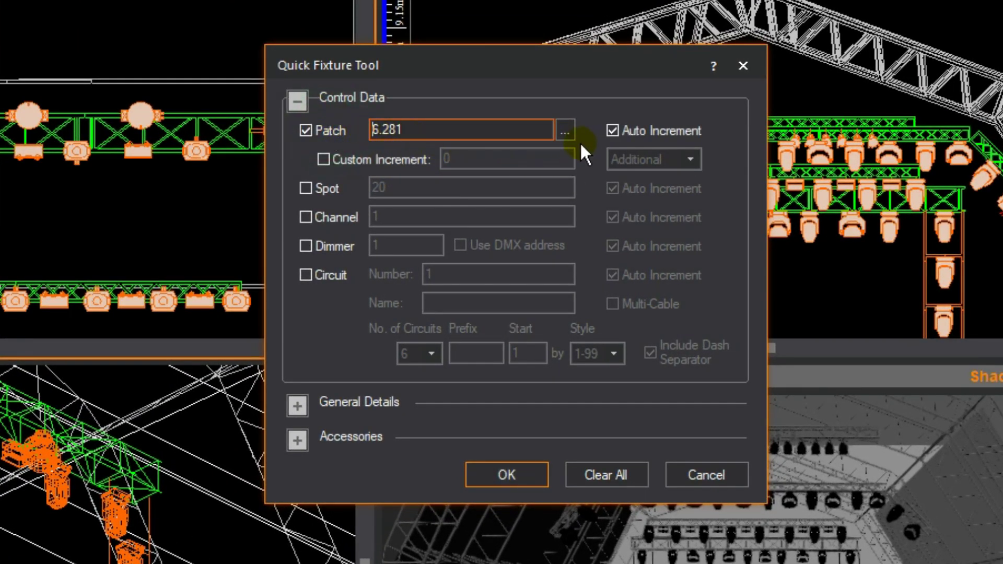
click(567, 132)
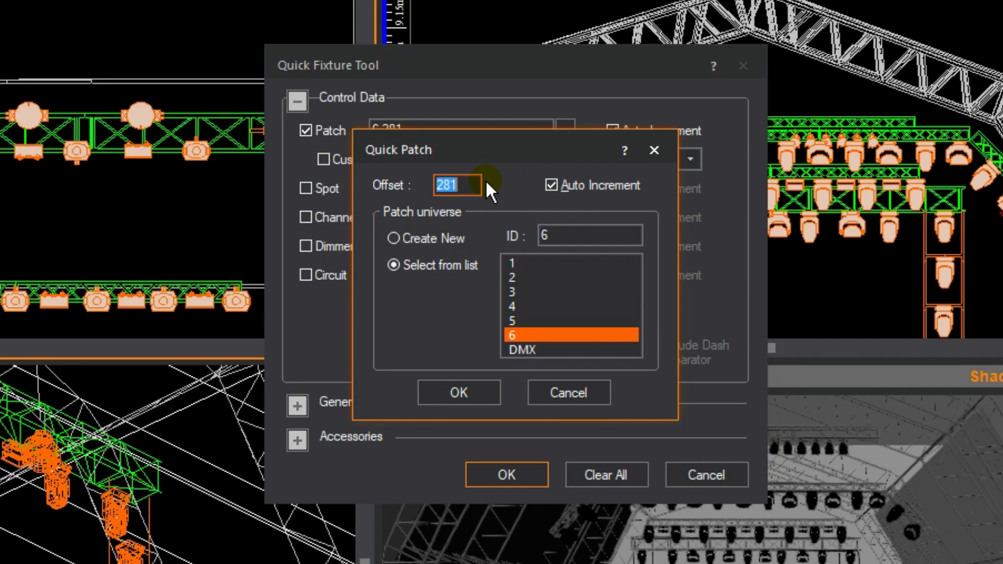
In Quick Patch, set the offset to 1 and switch to creating a new universe.
text(1)
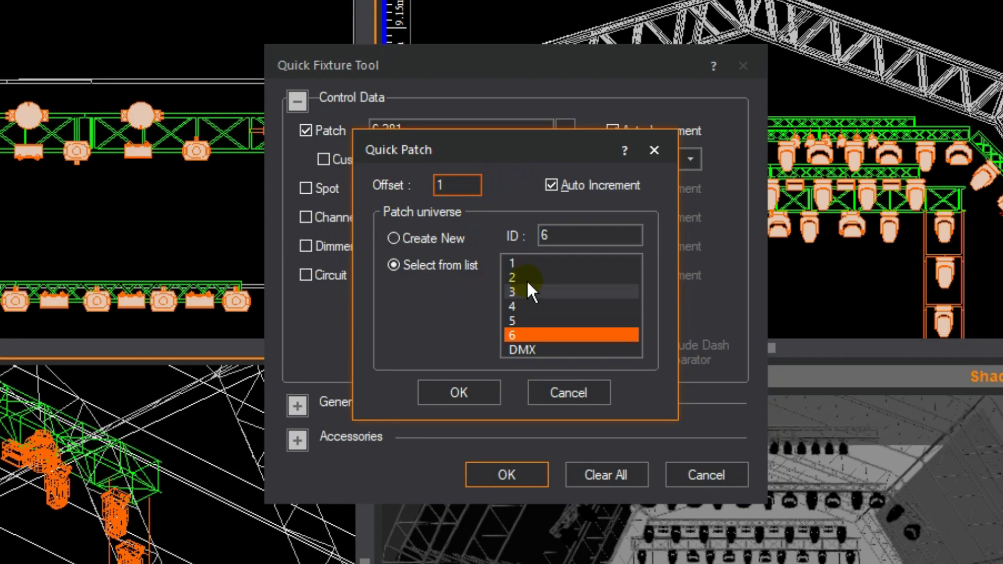
click(534, 267)
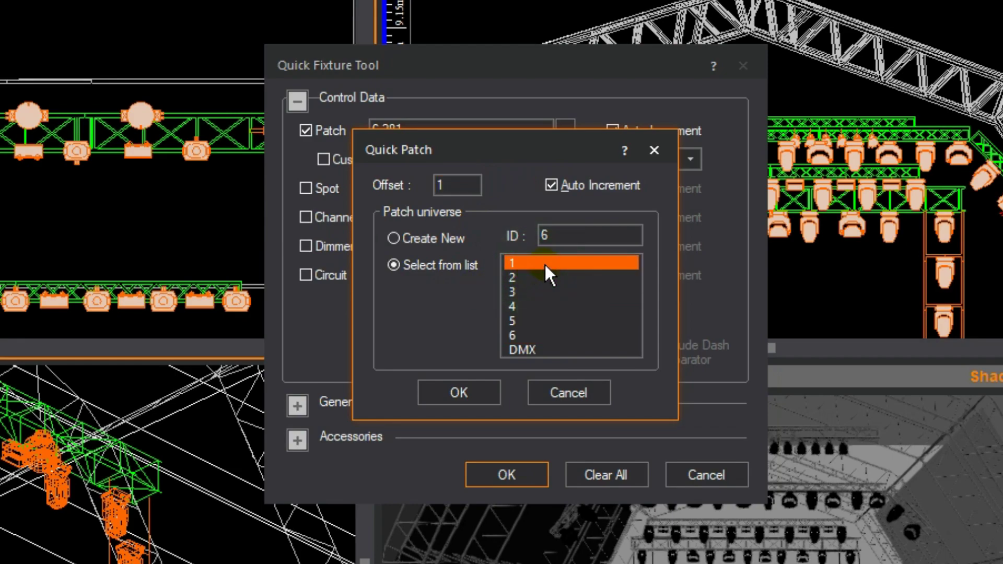
click(449, 240)
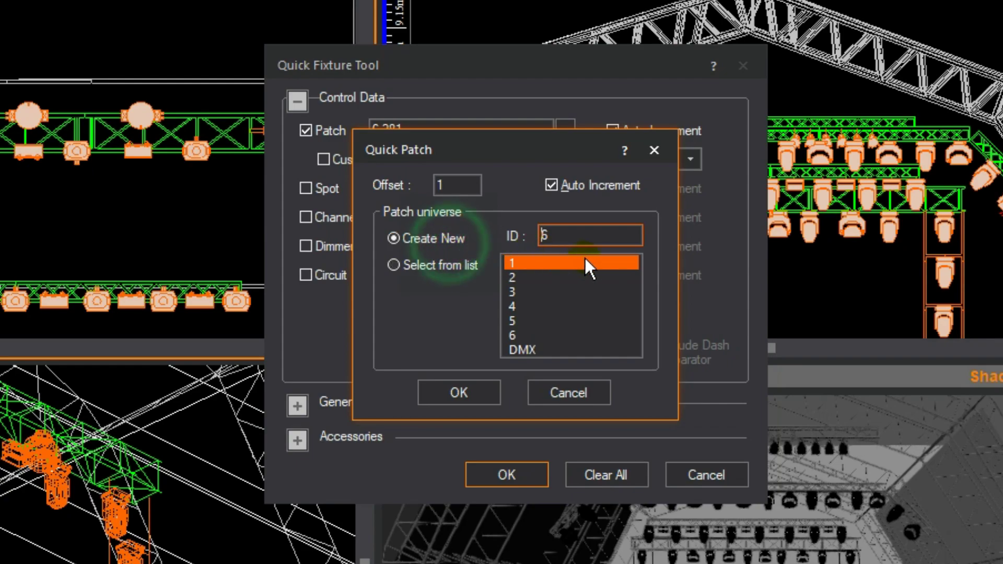
drag(591, 235, 522, 233)
Set the new universe ID to 7, enable spot numbering and apply the settings.
text(7)
click(460, 390)
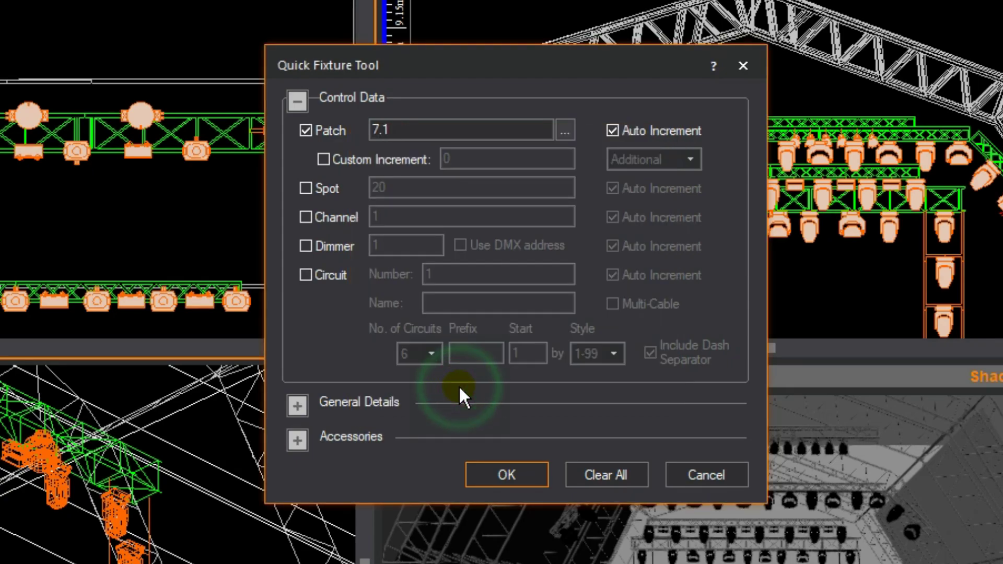
click(324, 189)
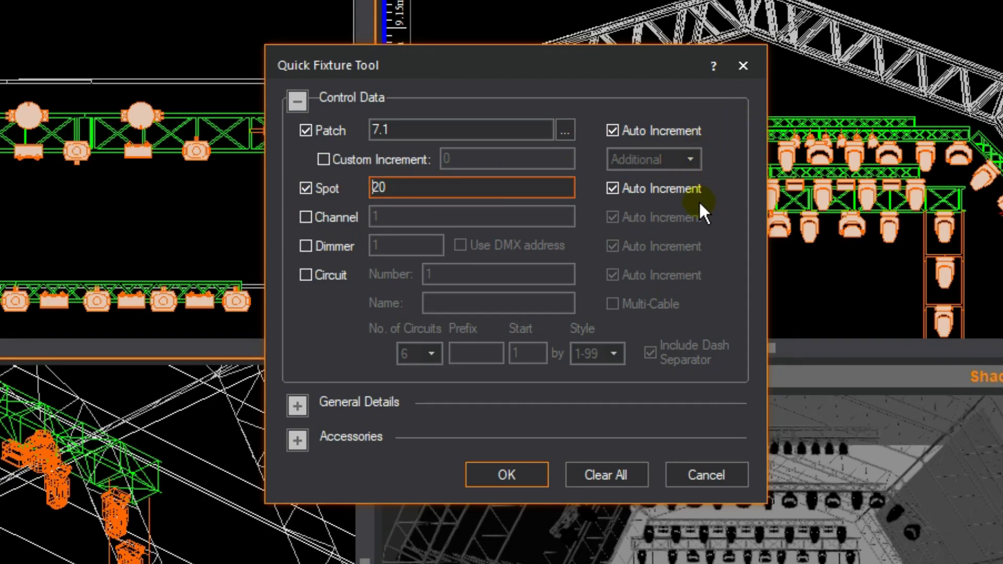
click(529, 471)
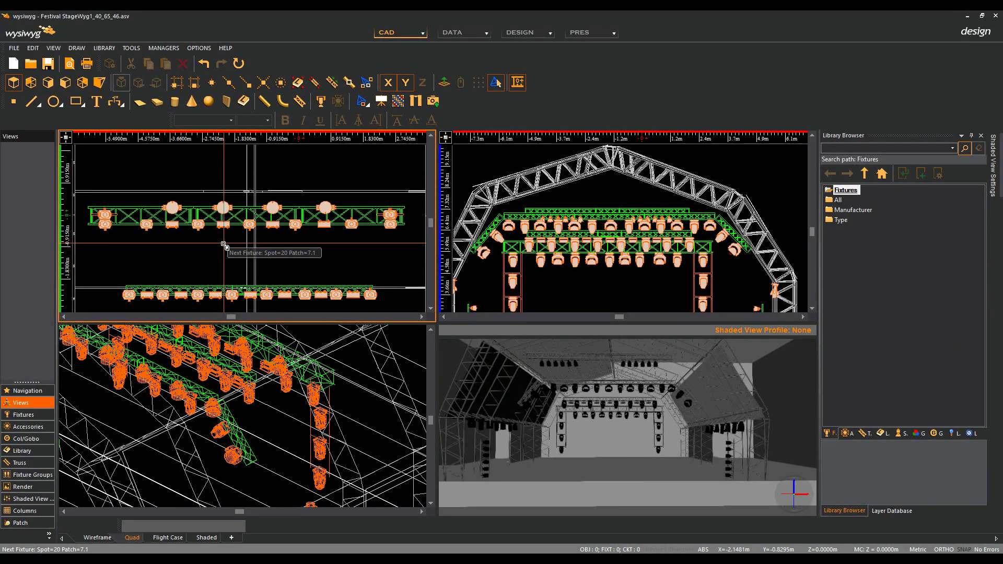
Number and patch upper-truss and front-view fixtures as spots 20 through 25.
click(144, 228)
click(177, 212)
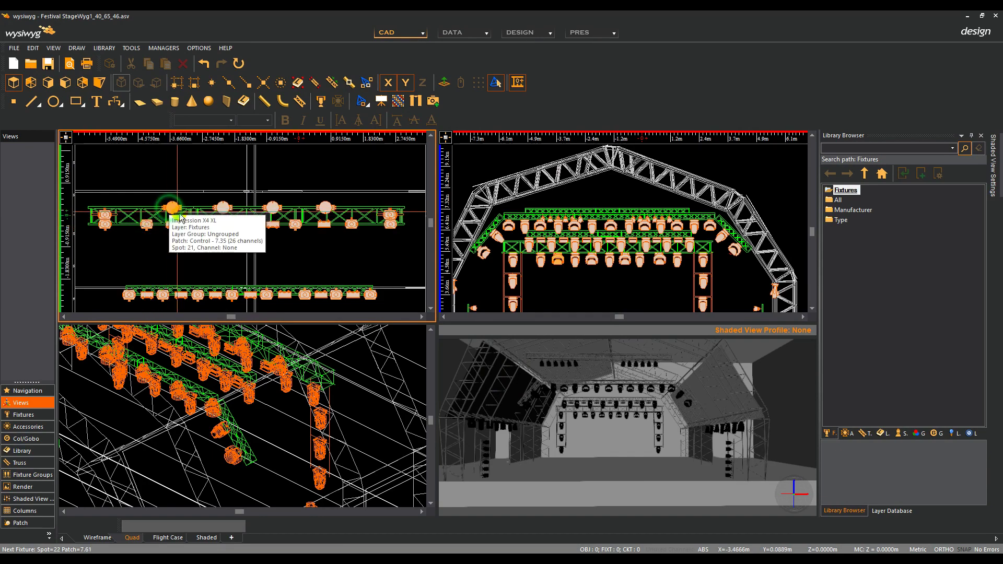
click(199, 223)
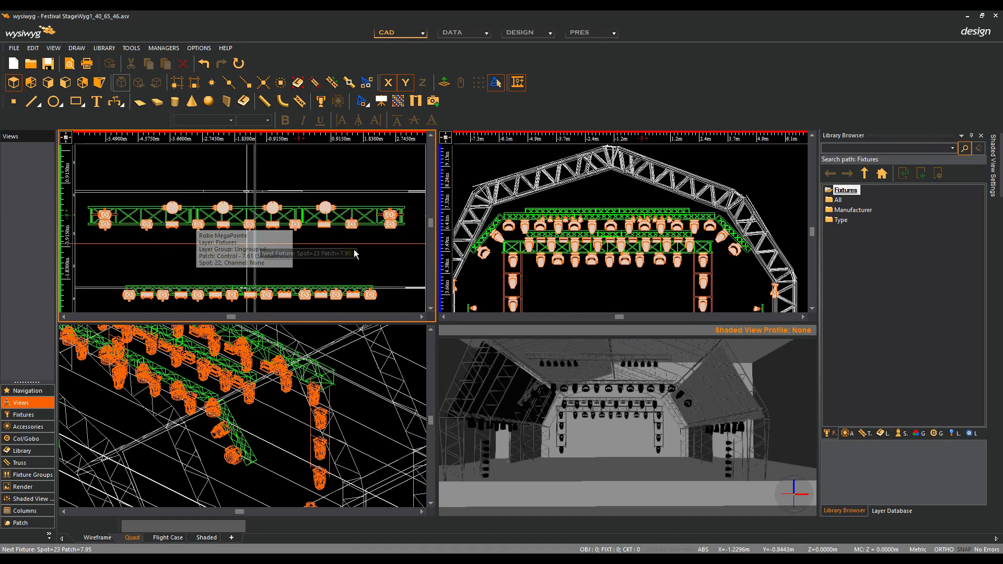
click(521, 225)
click(513, 231)
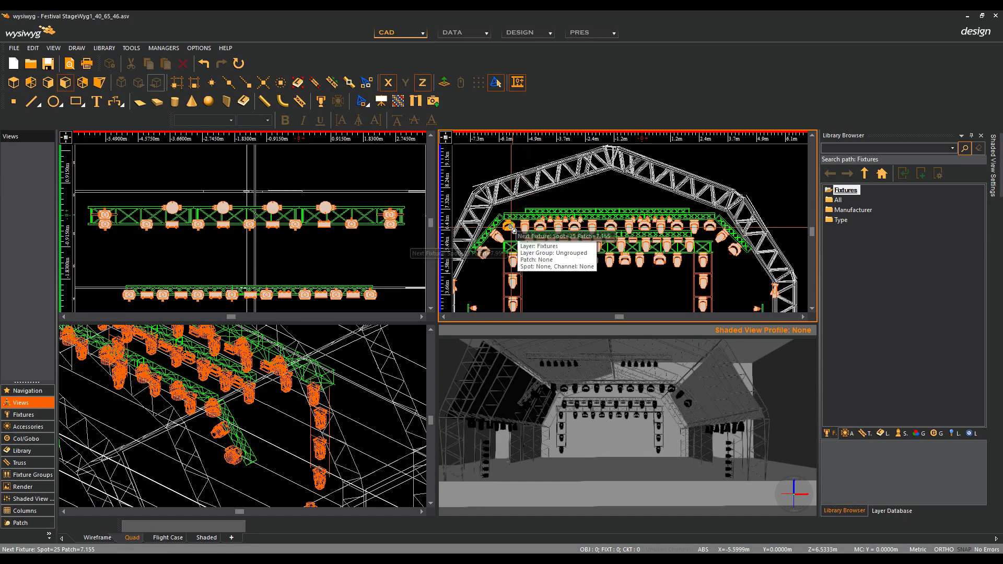
click(483, 253)
Number 3-D view and lower-truss fixtures as spots 26 through 31, then finish Quick Tools.
click(216, 408)
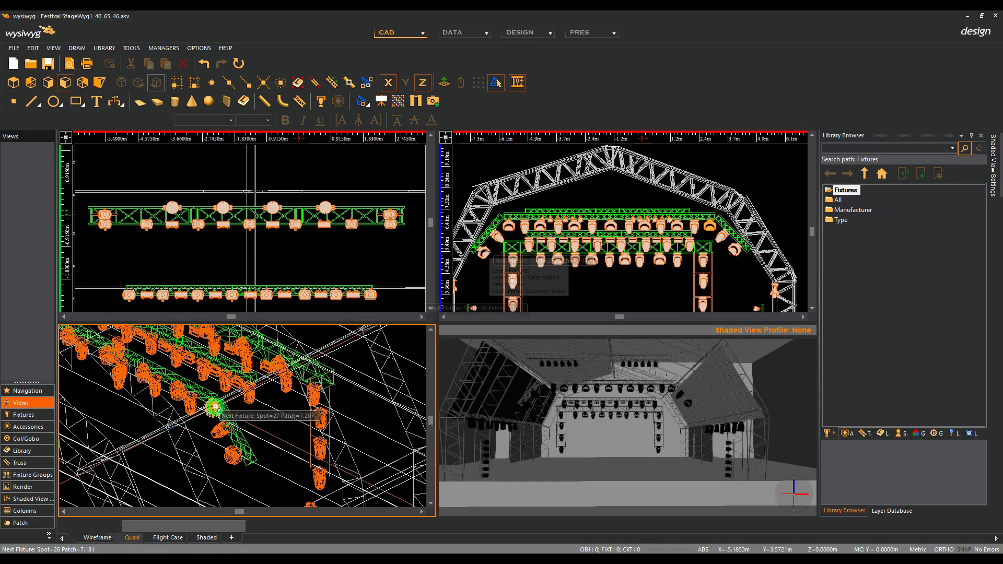
click(221, 431)
click(231, 454)
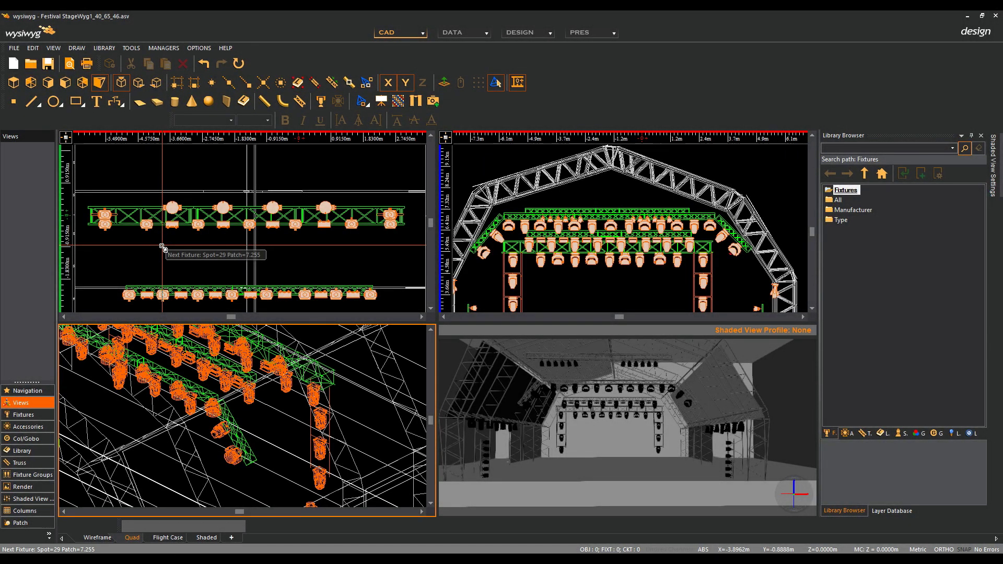
click(182, 295)
click(197, 295)
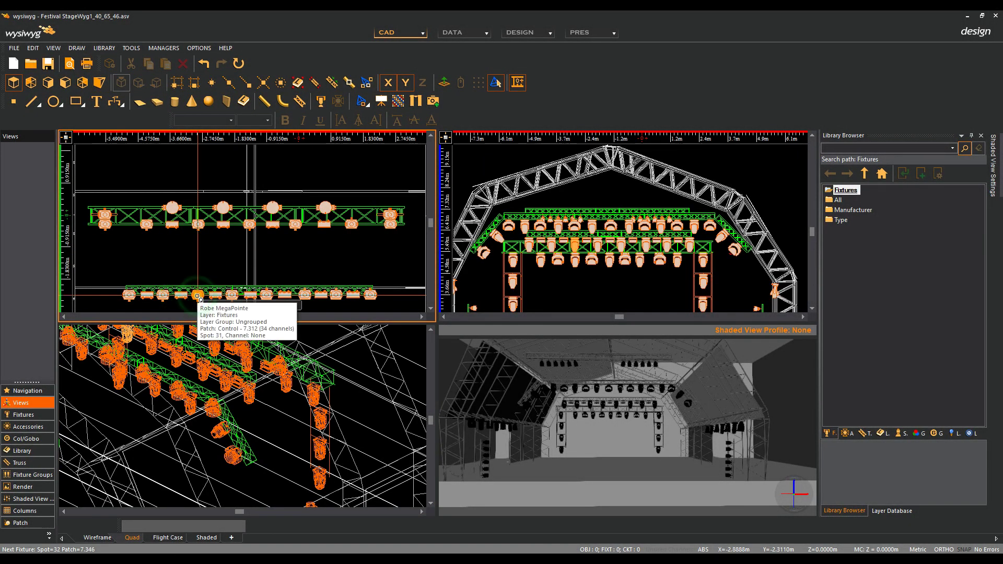
right_click(136, 251)
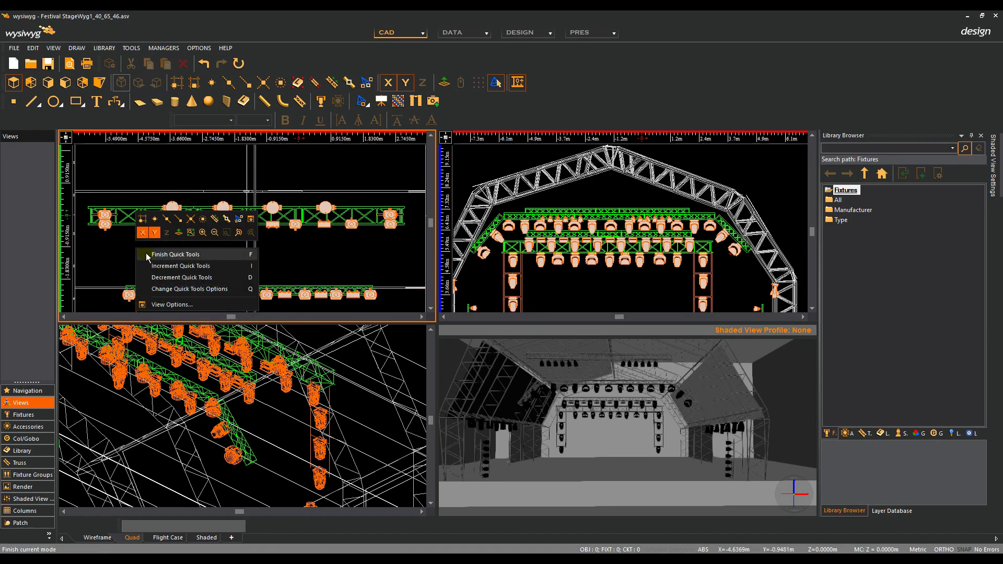
click(146, 254)
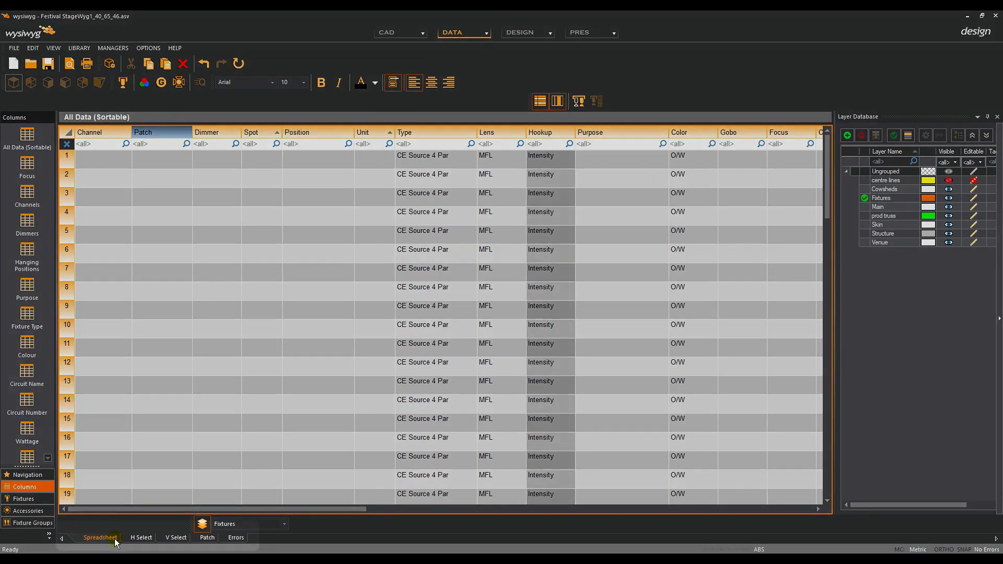
Switch to the Data spreadsheet and choose the All Data (Sortable) column set.
click(115, 540)
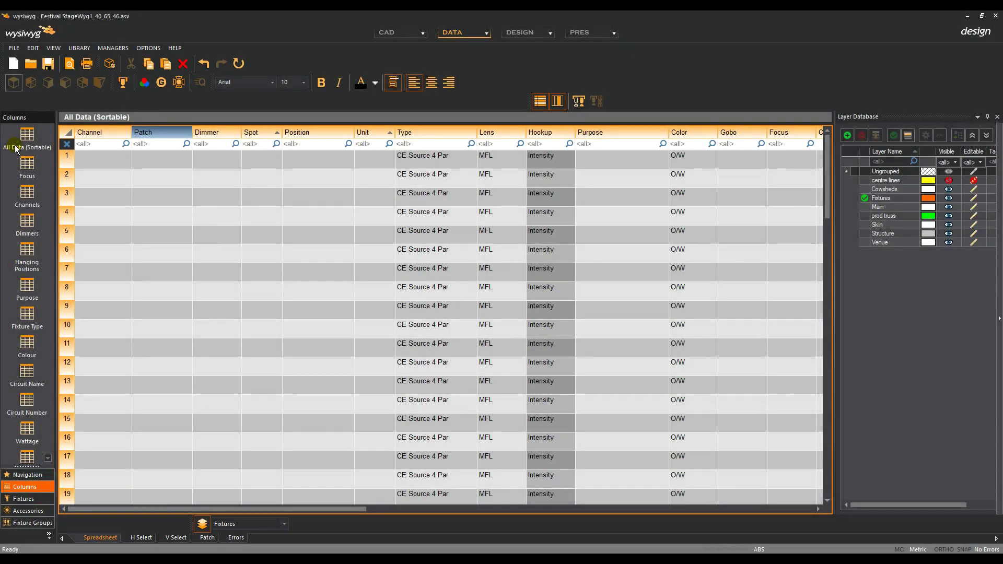
click(27, 135)
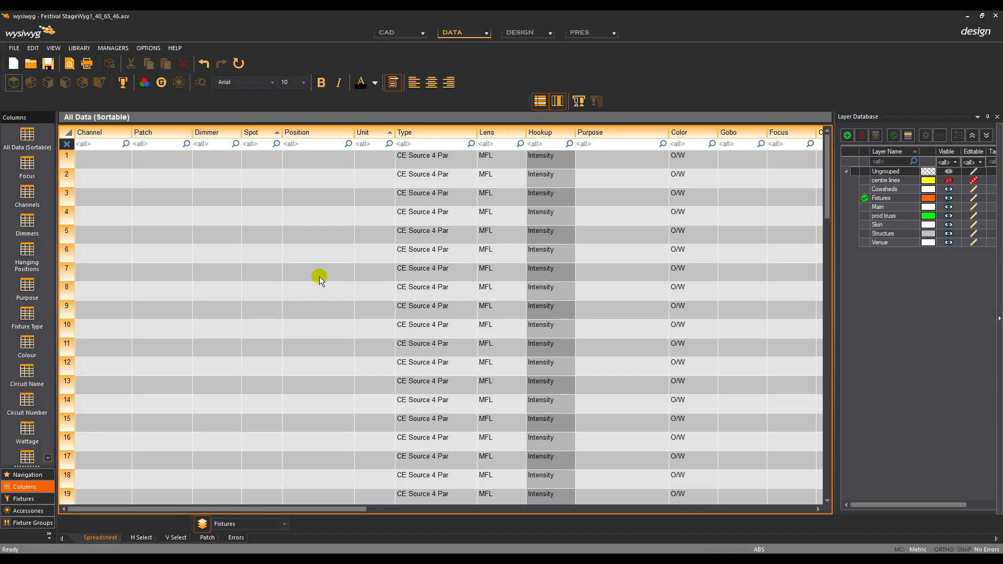
Give row 1's Patch cell the address 1.1.
click(172, 161)
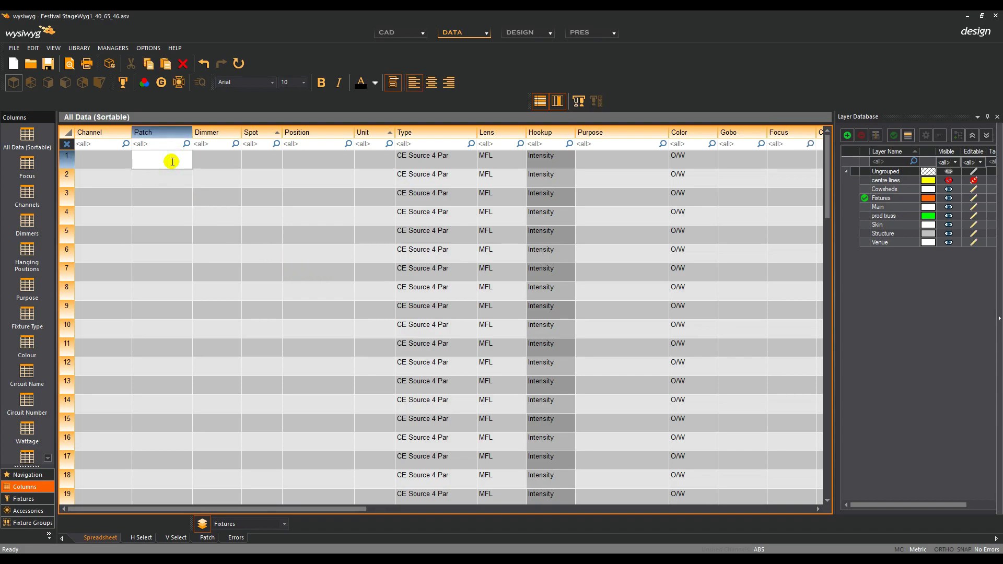
text(1.)
key(Return)
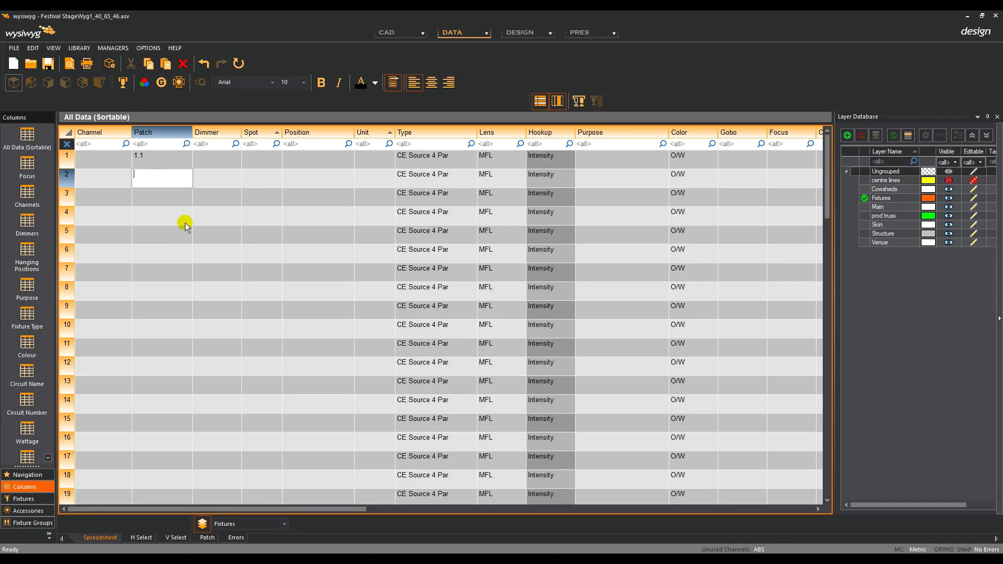
Auto-fill Patch rows 2–24 with consecutive addresses using 1.2+.
scroll(179, 224, down, 3)
scroll(179, 228, down, 1)
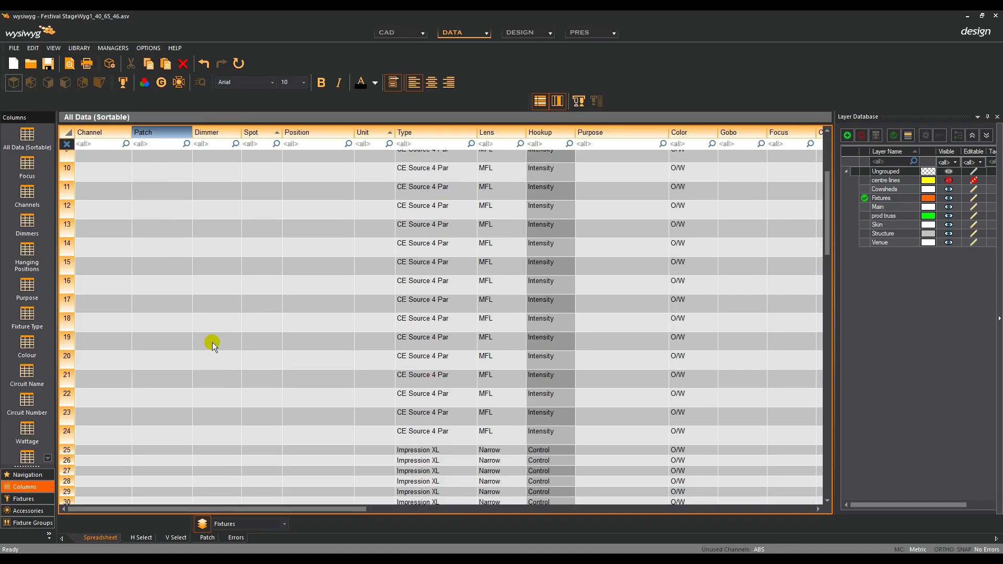
shift+click(158, 439)
scroll(186, 347, up, 4)
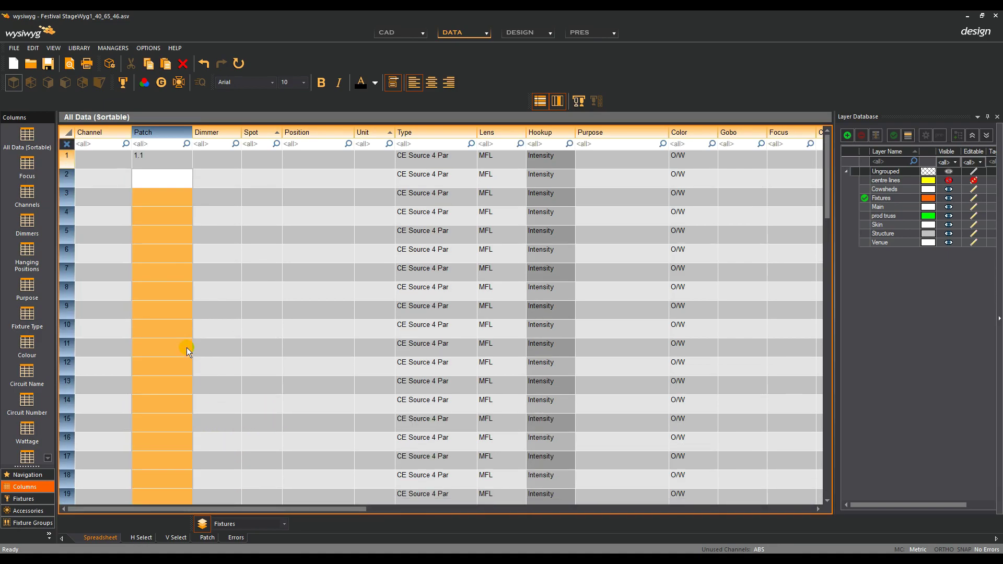
text(.2+)
key(Return)
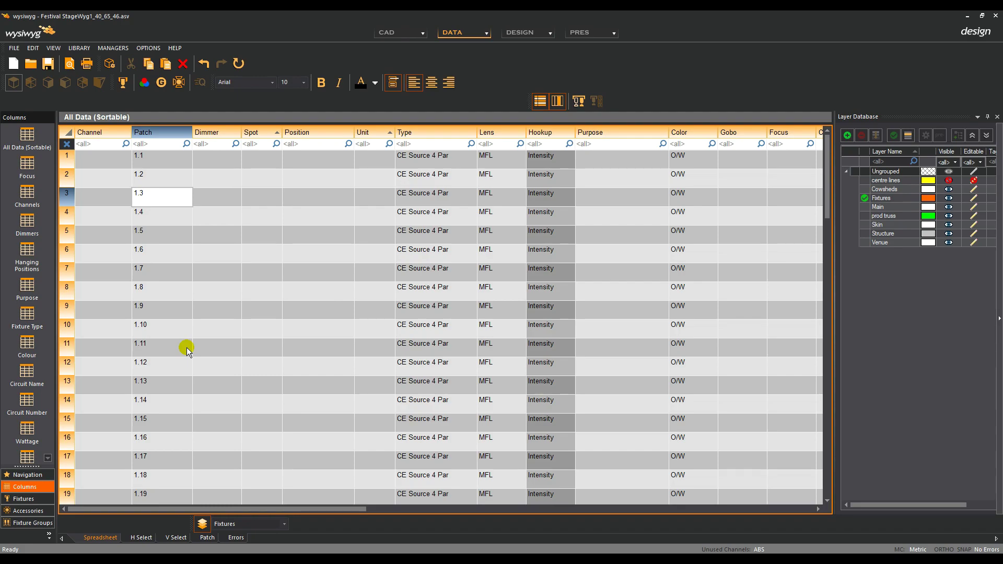
Patch Impression XL rows 25–34 on universe 2 from 2.1 in steps of 14, ending at 2.127.
scroll(192, 317, down, 7)
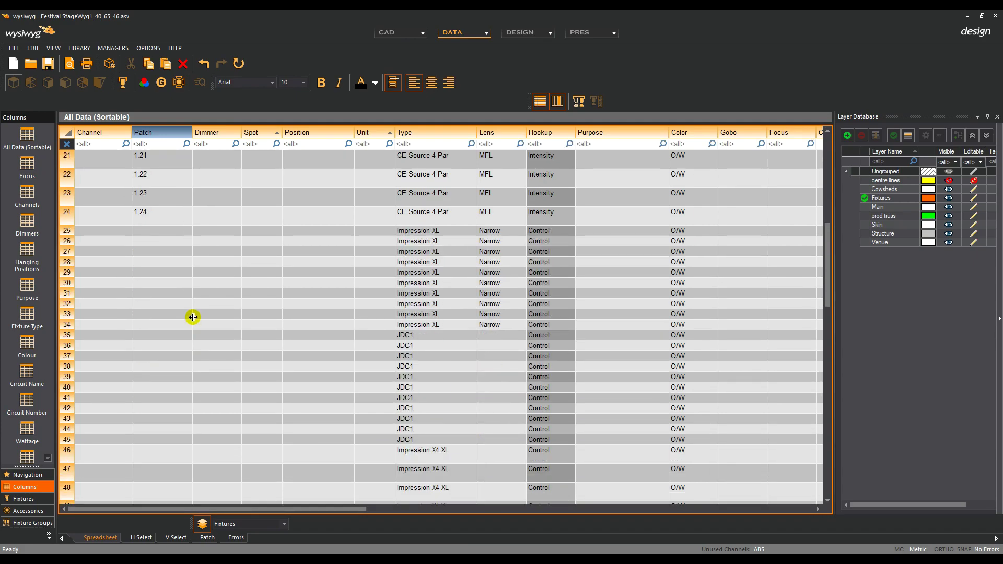
double_click(180, 231)
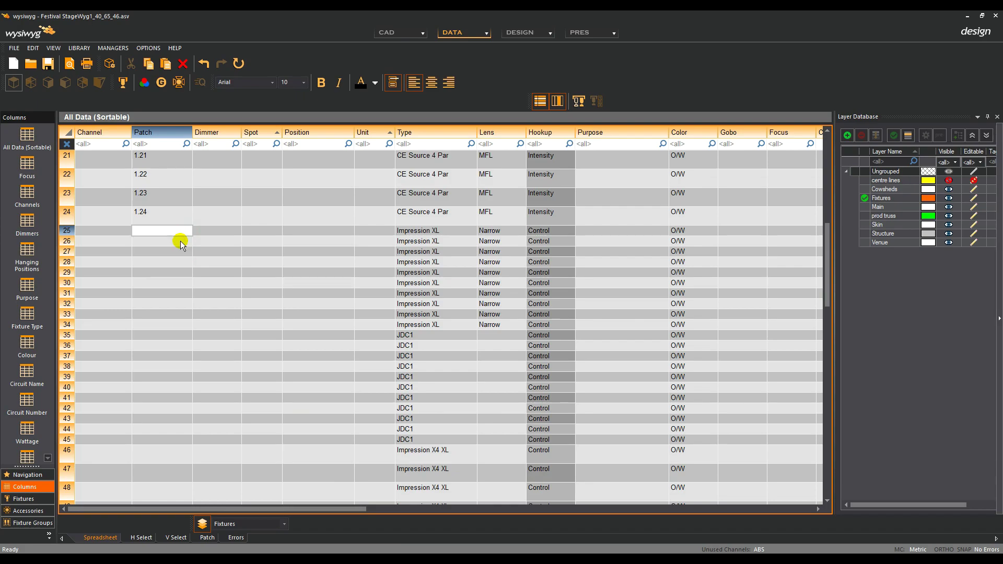
shift+click(173, 327)
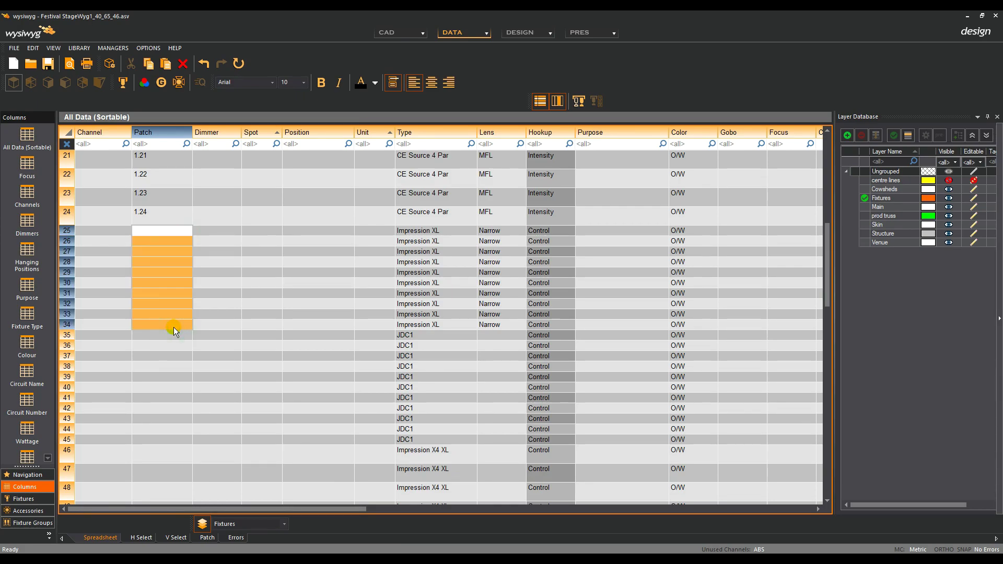
text(2.1+14)
key(Return)
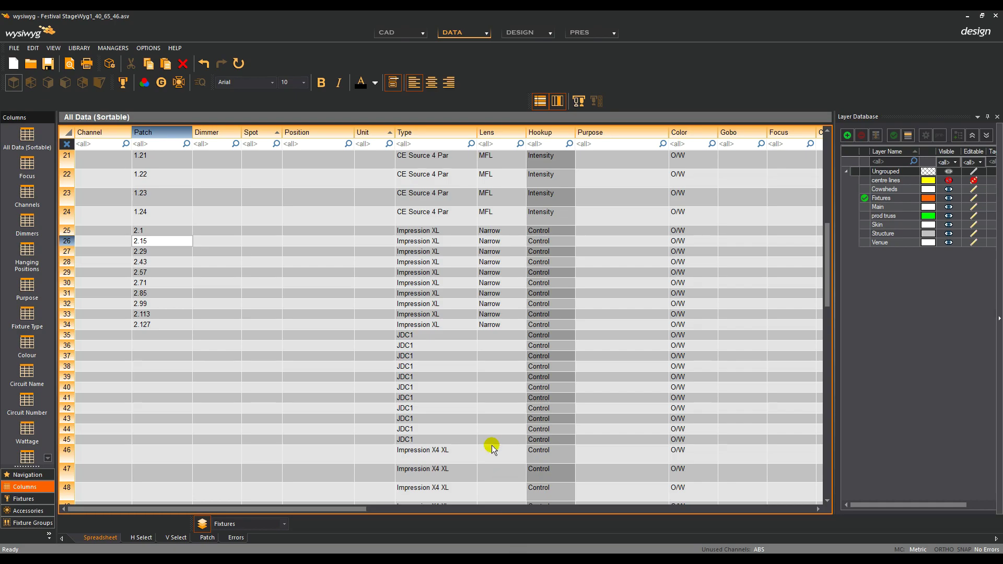
scroll(425, 355, down, 12)
Copy the twelve Excel patch addresses and paste them into Robe MegaPointe rows 57–68.
key(alt+Tab)
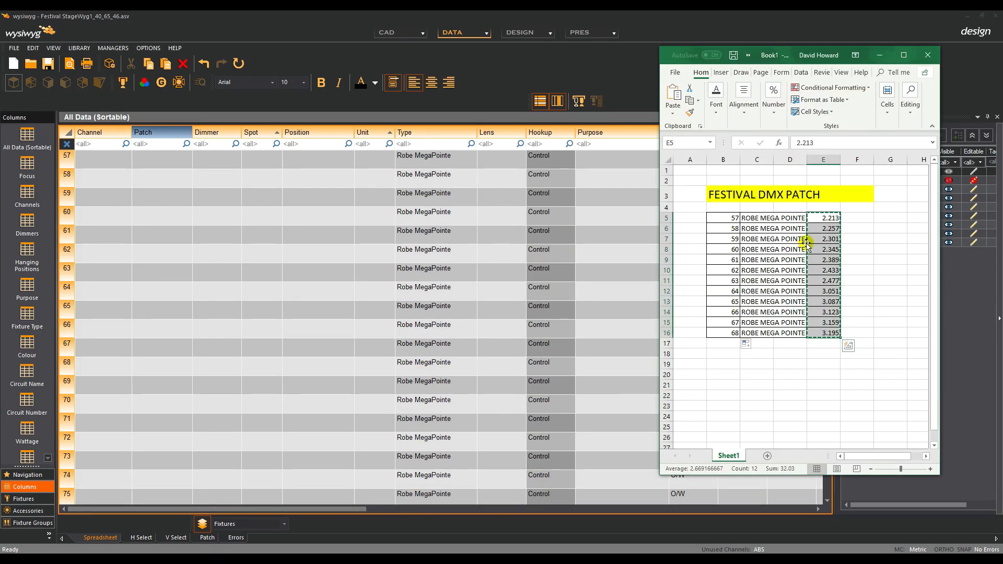
right_click(816, 217)
click(822, 232)
click(172, 186)
scroll(175, 190, up, 2)
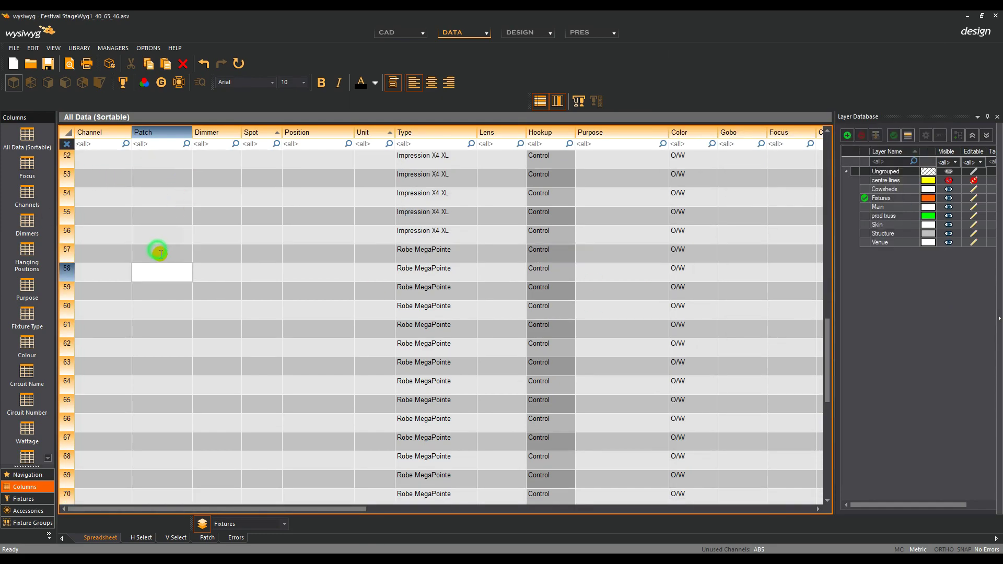
click(179, 254)
key(ctrl+v)
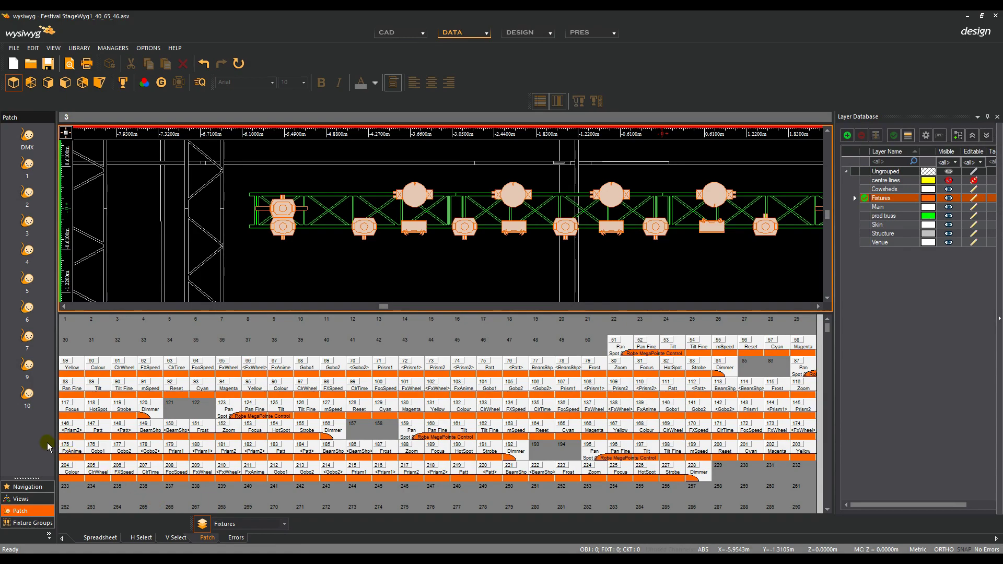
Display universe 2's patch and set the Fixtures layer colour to yellow-green.
click(34, 442)
click(27, 191)
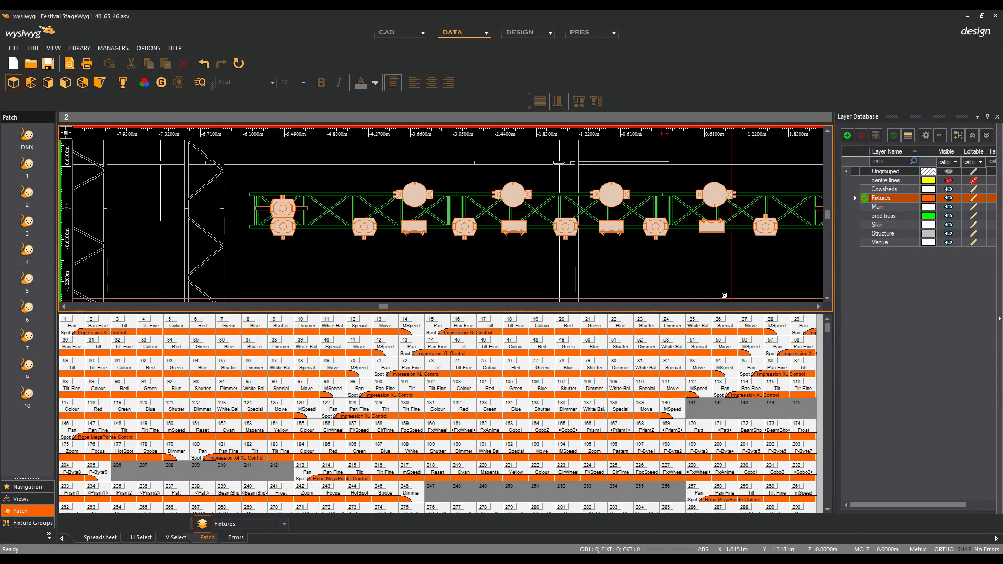
click(929, 198)
click(933, 198)
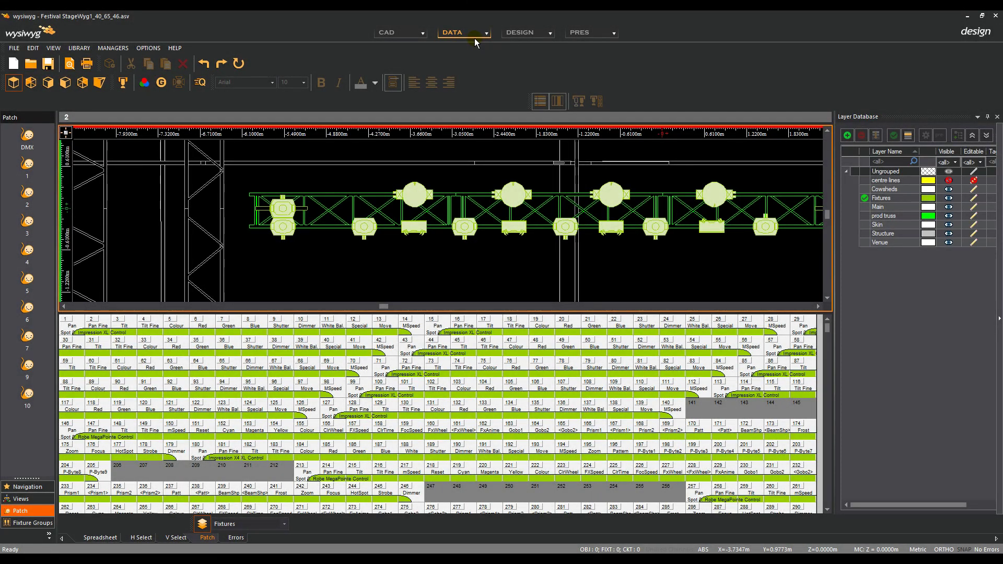
Undo the last view change and display universe 3's patch grid.
key(ctrl+z)
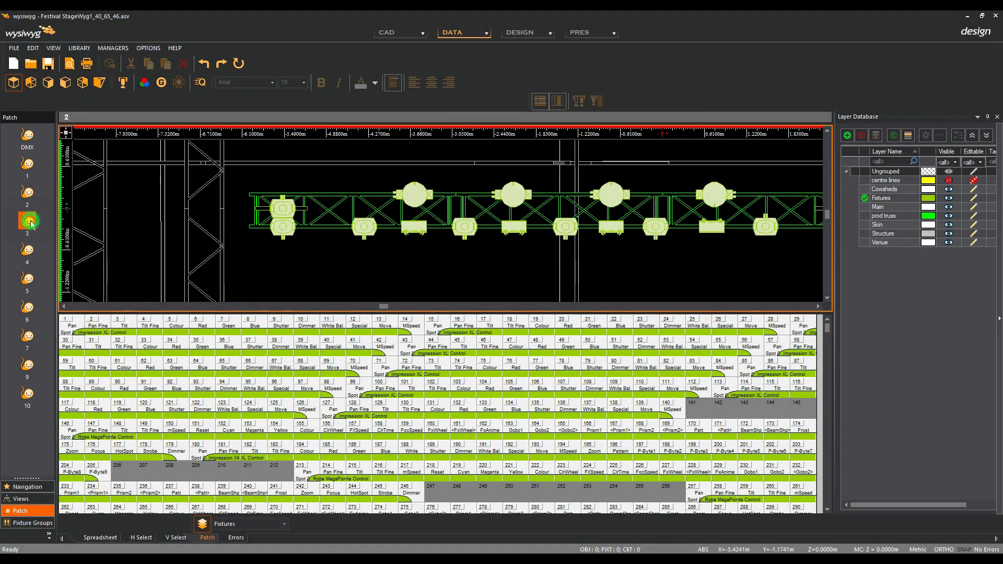
click(29, 222)
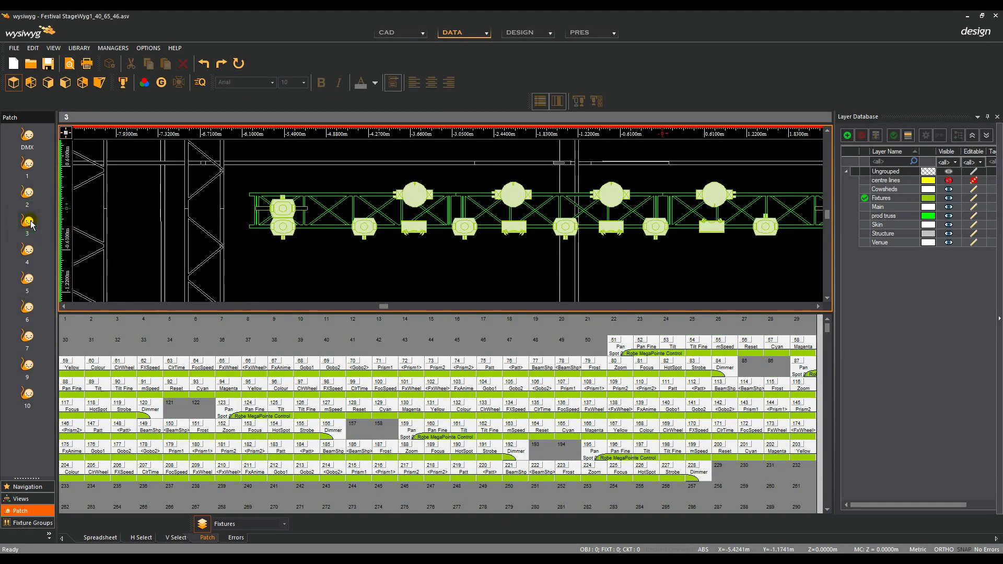
In universe 3's view properties, set UnPatched Color to yellow and widen Column Width one notch.
right_click(31, 224)
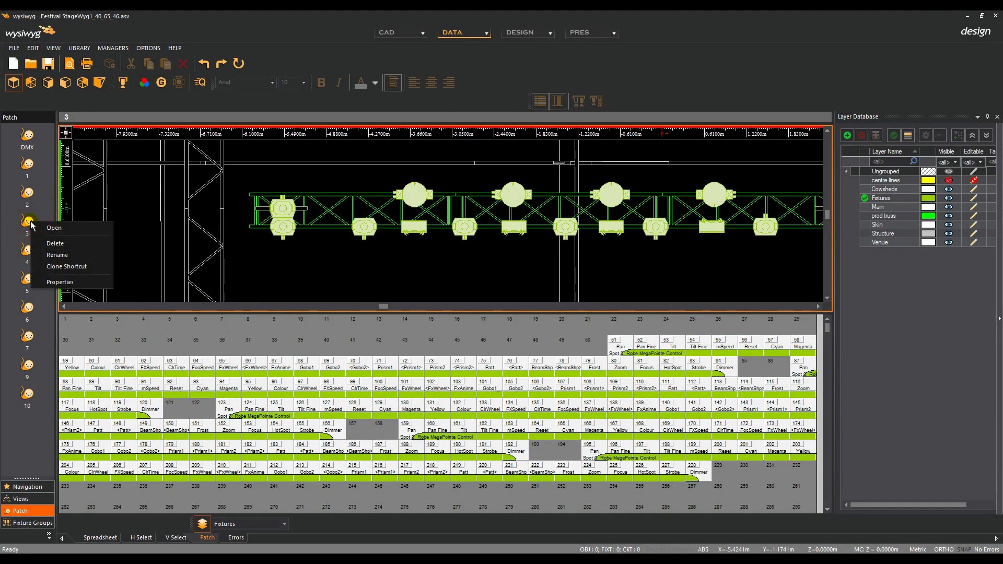
click(59, 282)
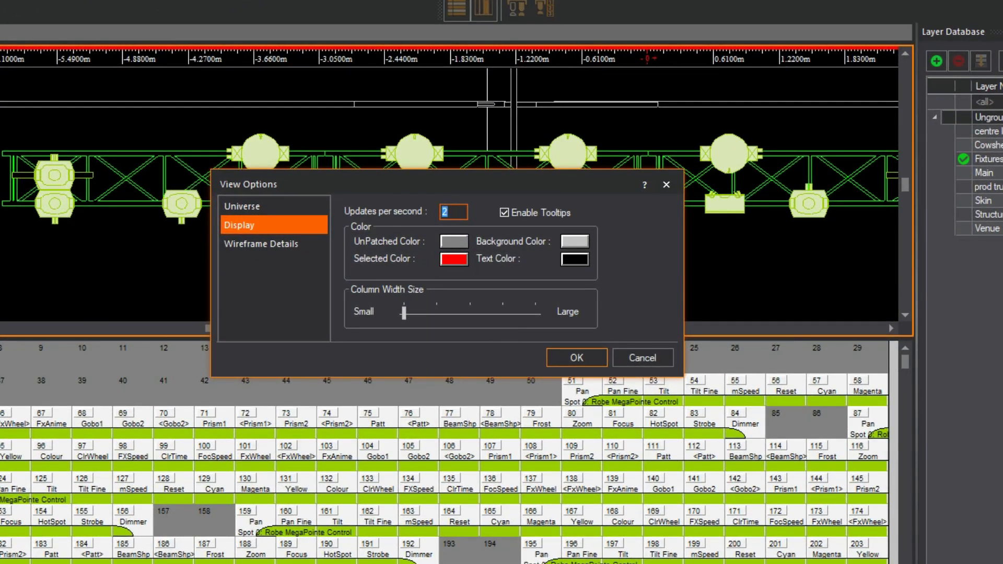
click(256, 205)
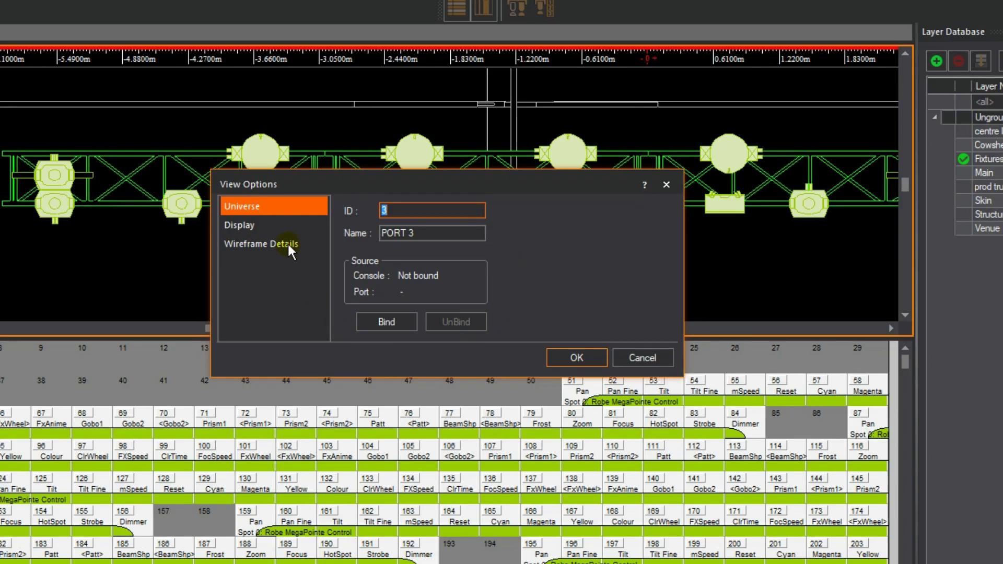
click(284, 223)
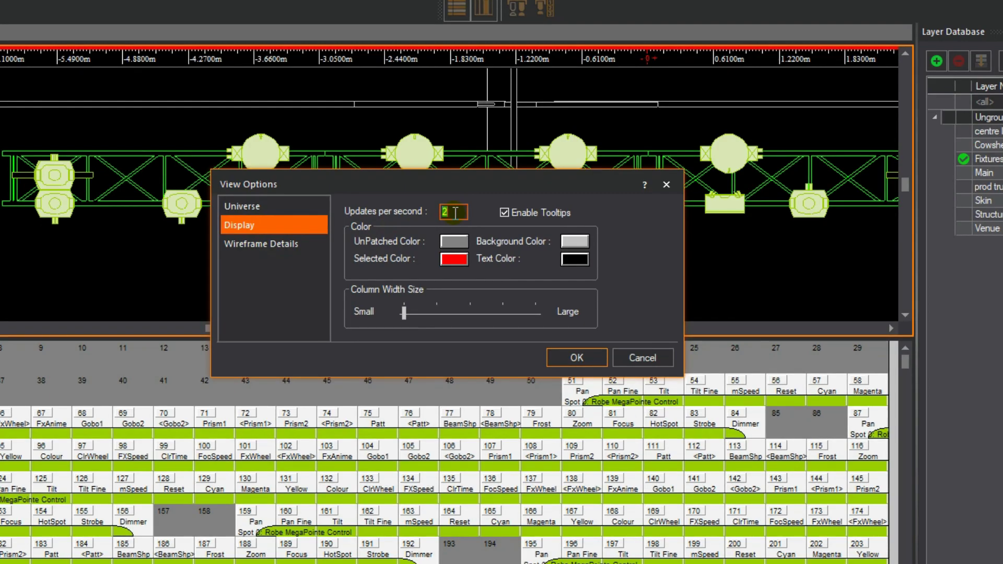
click(455, 242)
click(421, 283)
click(558, 141)
drag(404, 312, 437, 312)
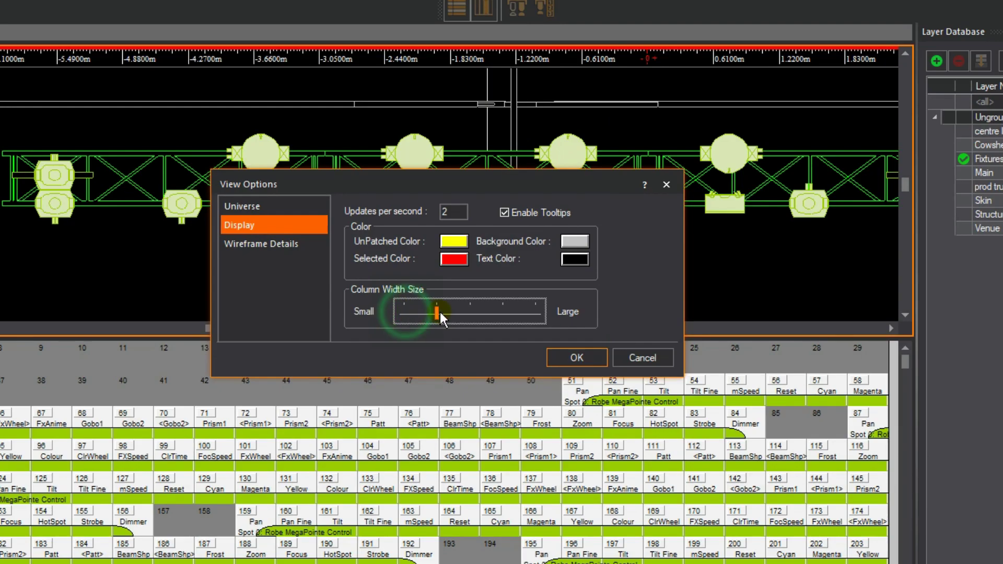